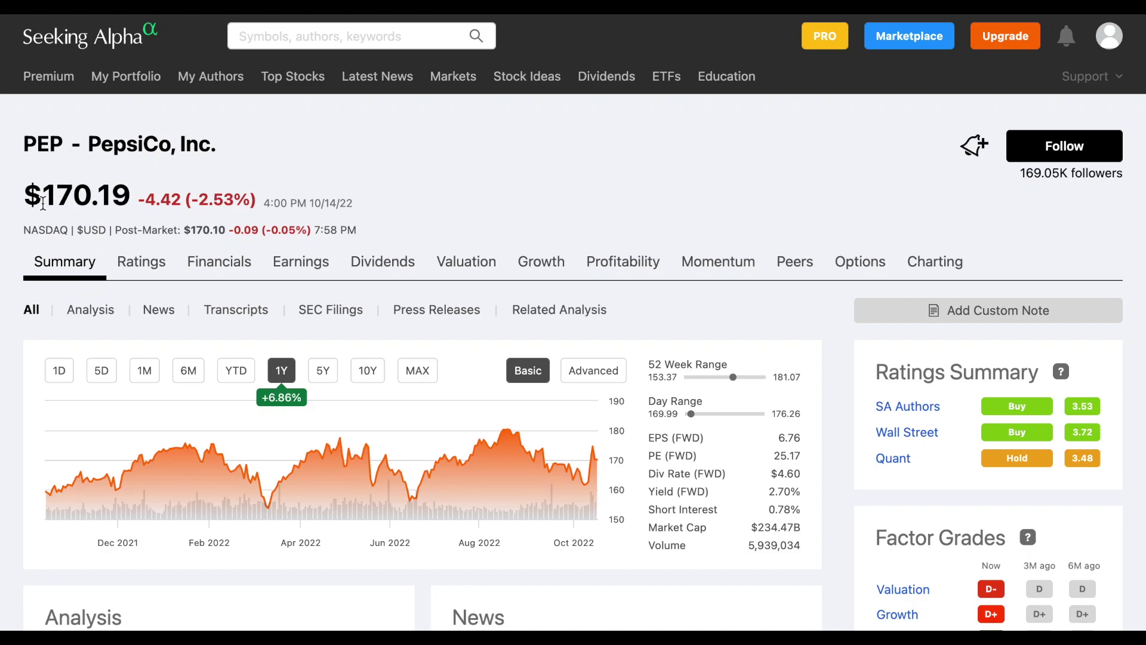
Examine PepsiCo's current share price and its price history chart on the stock summary page.
{"action": "left_click_drag", "start_coordinate": [46, 203], "coordinate": [86, 198]}
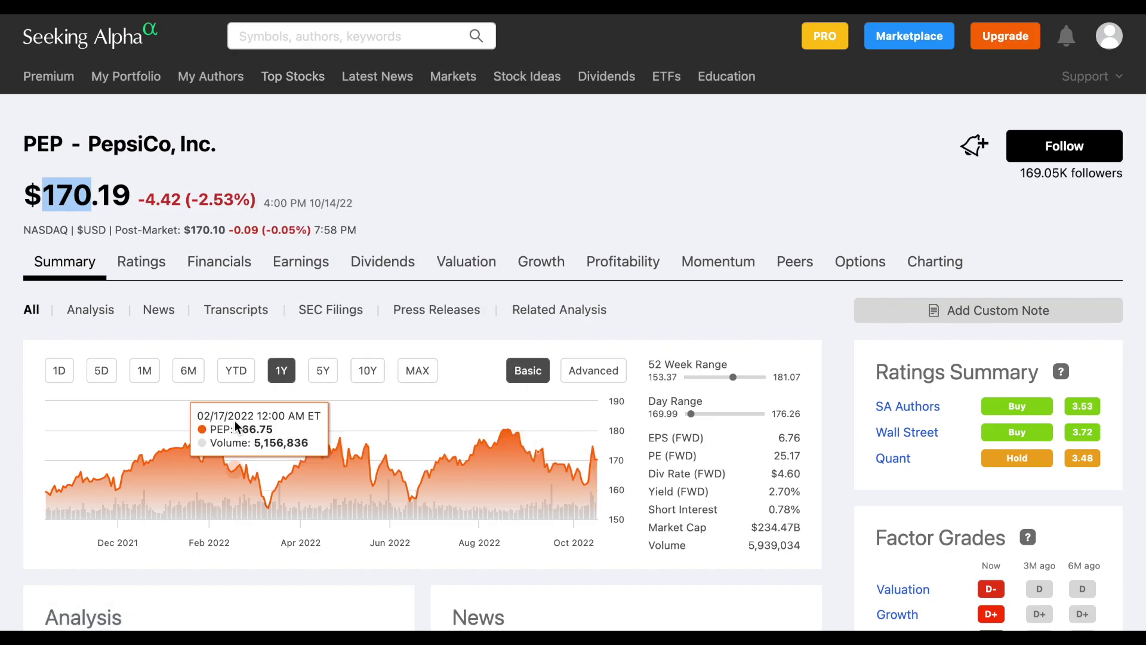
{"action": "left_click", "coordinate": [144, 371]}
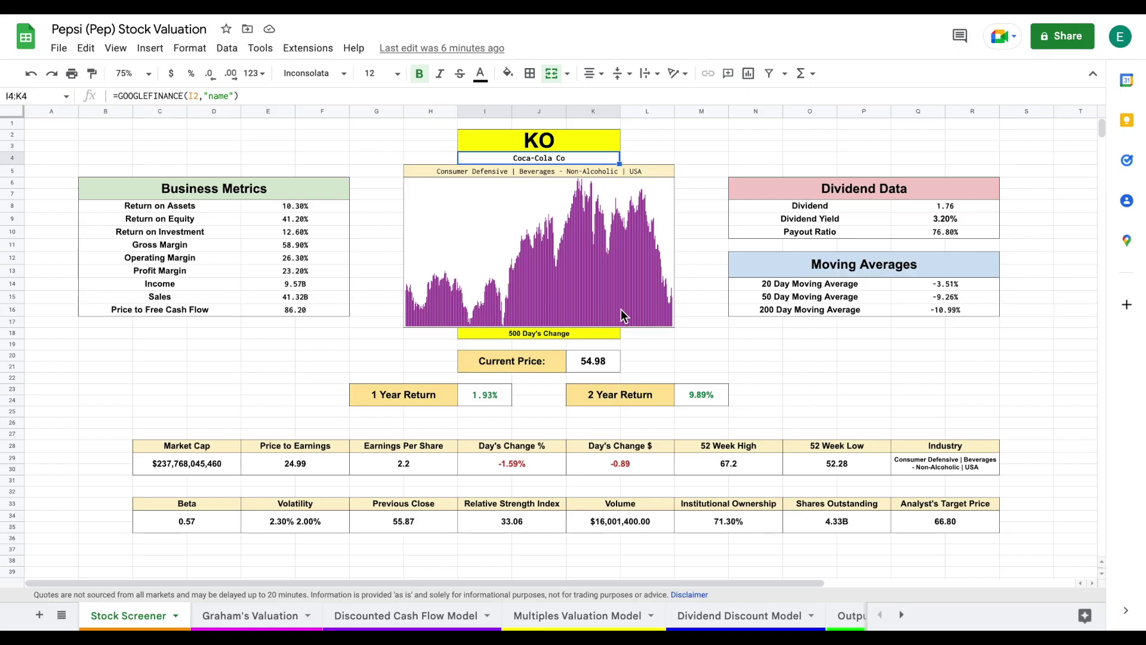
Switch to the Pepsi (Pep) Stock Valuation spreadsheet in Google Sheets and look through its Graham, discounted cash flow, multiples and dividend discount sheets.
{"action": "left_click", "coordinate": [757, 146]}
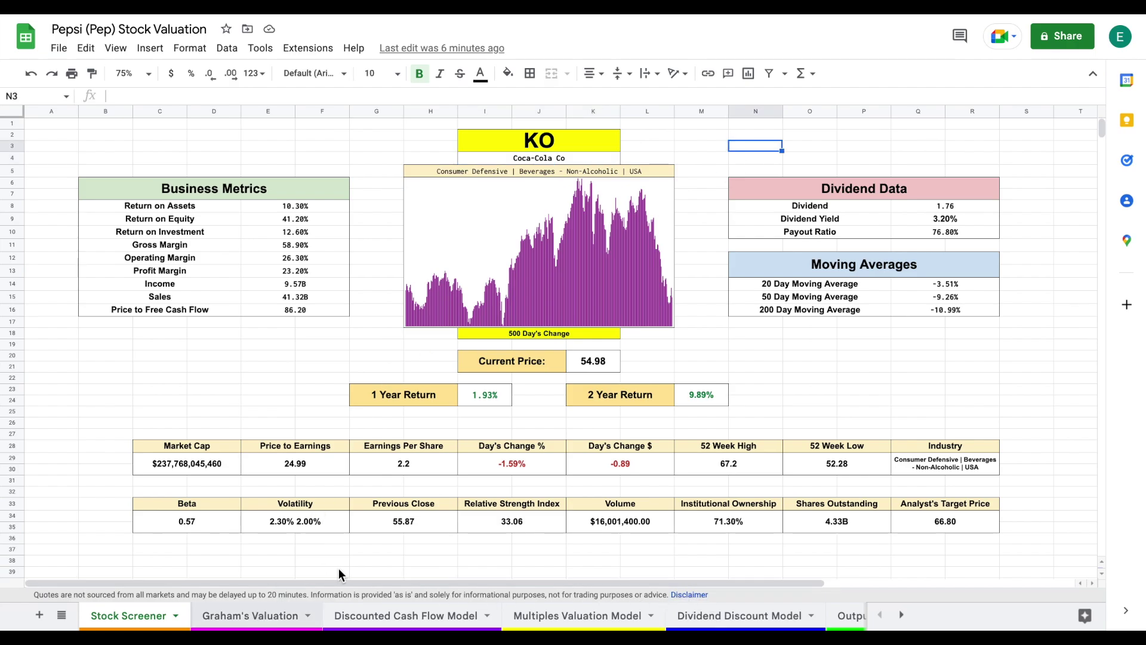
{"action": "left_click", "coordinate": [258, 621]}
{"action": "left_click", "coordinate": [443, 621]}
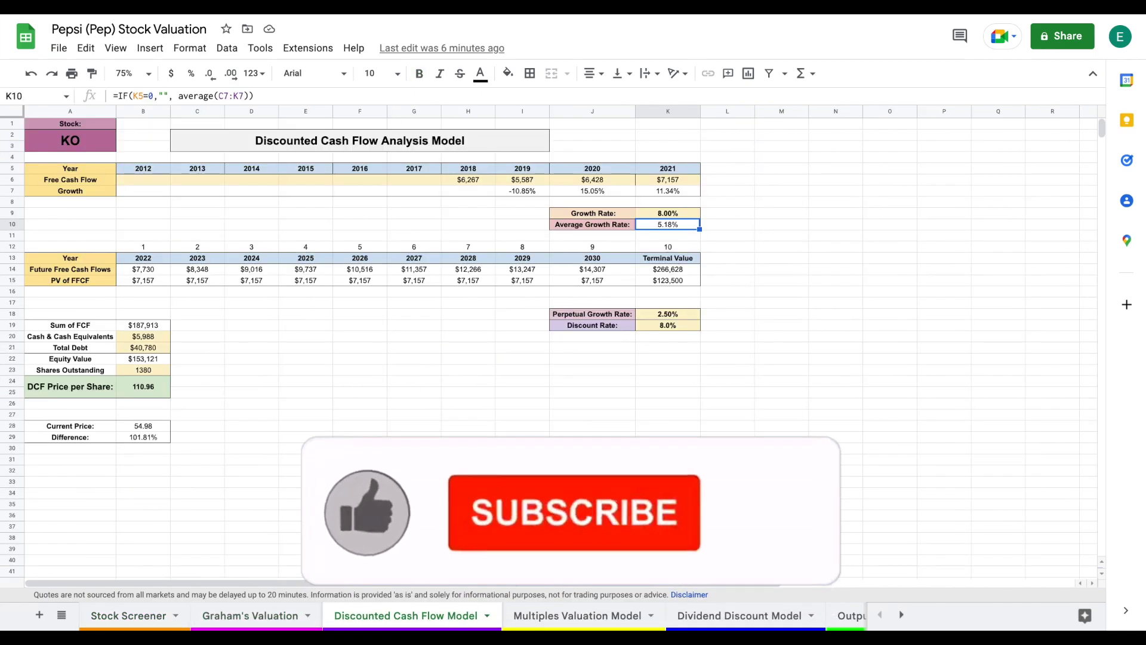
{"action": "left_click", "coordinate": [627, 615]}
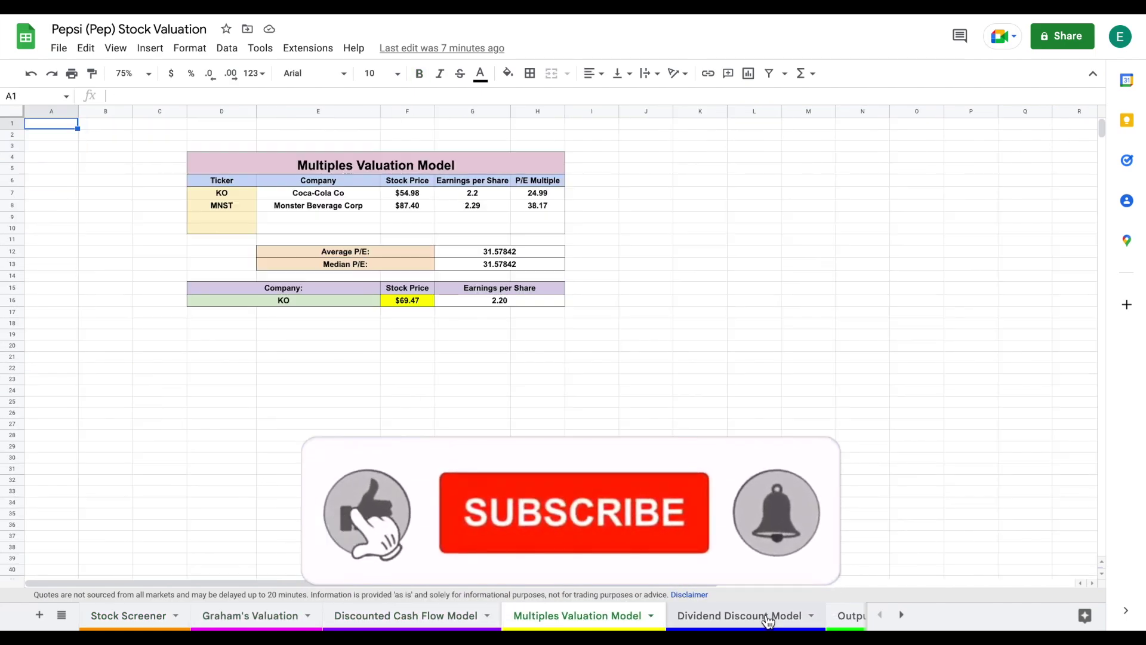
{"action": "left_click", "coordinate": [767, 611]}
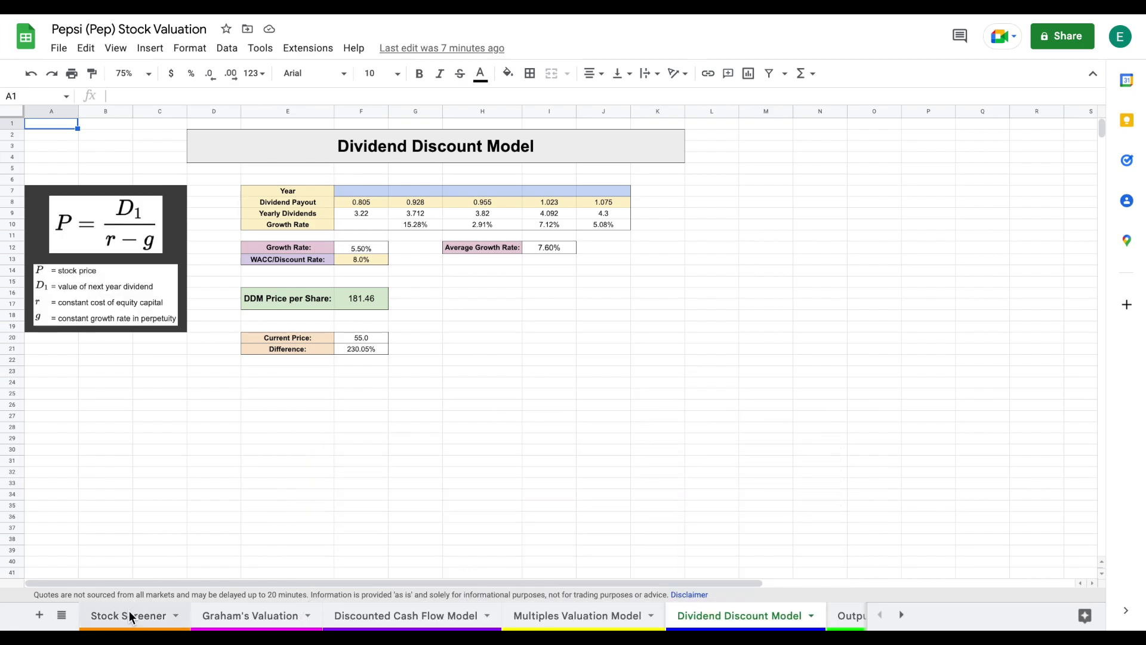
Change the ticker on the Stock Screener sheet to PEP.
{"action": "left_click", "coordinate": [129, 616]}
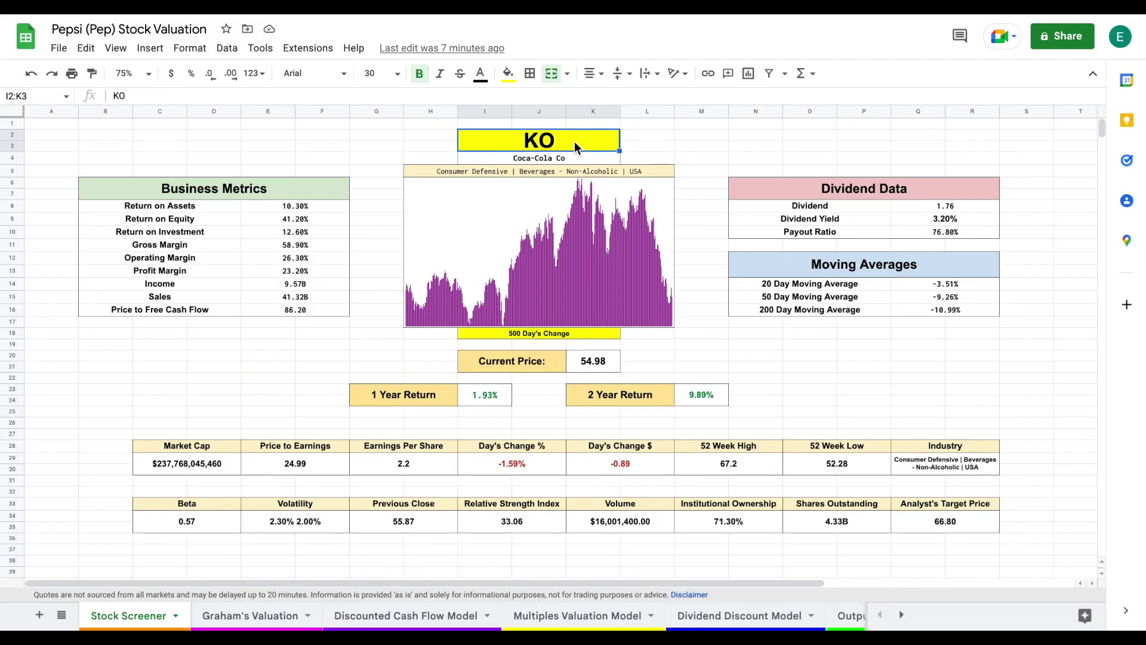
{"action": "type", "text": "PEP"}
{"action": "key", "text": "Return"}
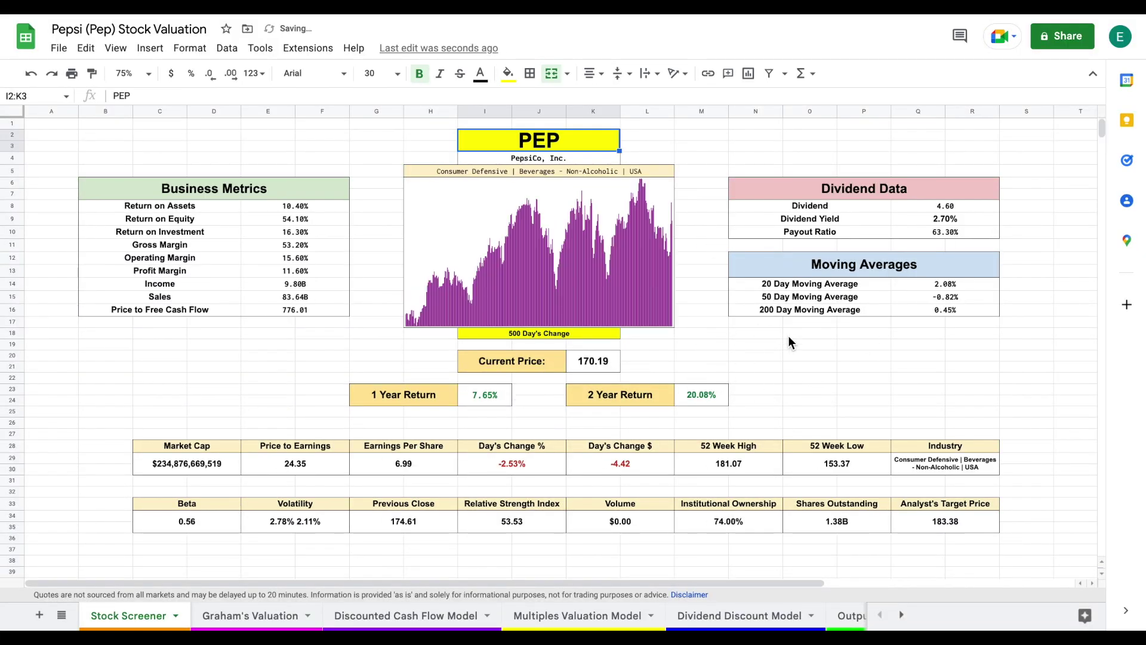
Set the period of the screener's price change chart to 365 days.
{"action": "left_click", "coordinate": [539, 333]}
{"action": "type", "text": "36"}
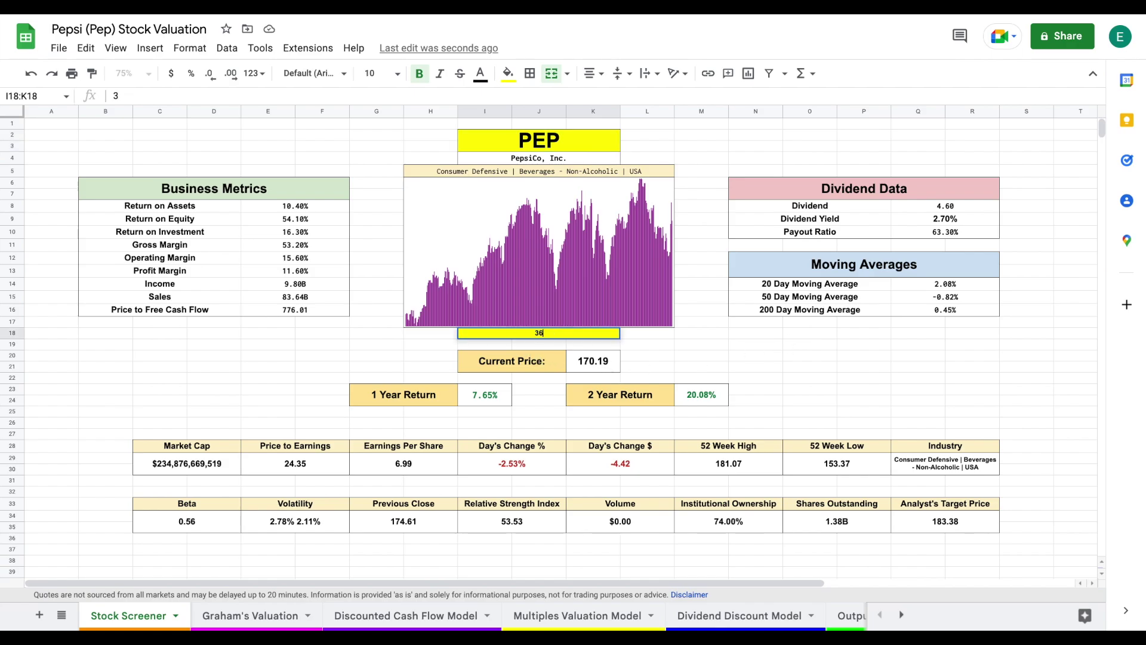
{"action": "type", "text": "5"}
{"action": "key", "text": "Return"}
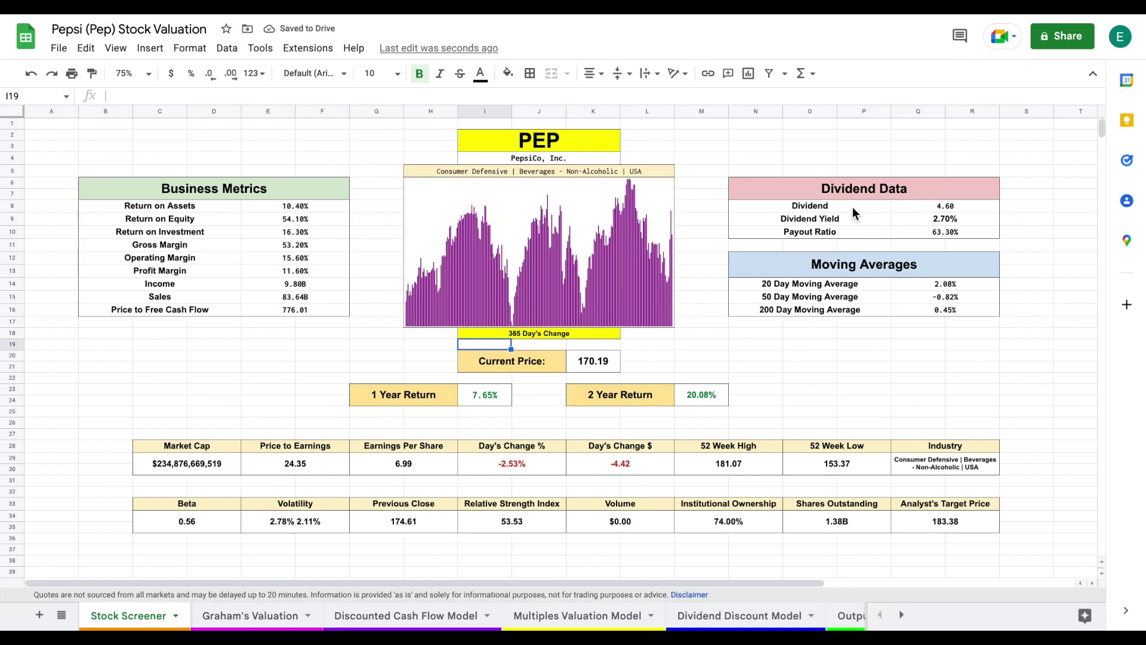
Review the dividend, dividend yield, payout ratio, analyst's target price, current price and beta on the Stock Screener sheet.
{"action": "left_click_drag", "start_coordinate": [852, 206], "coordinate": [921, 208]}
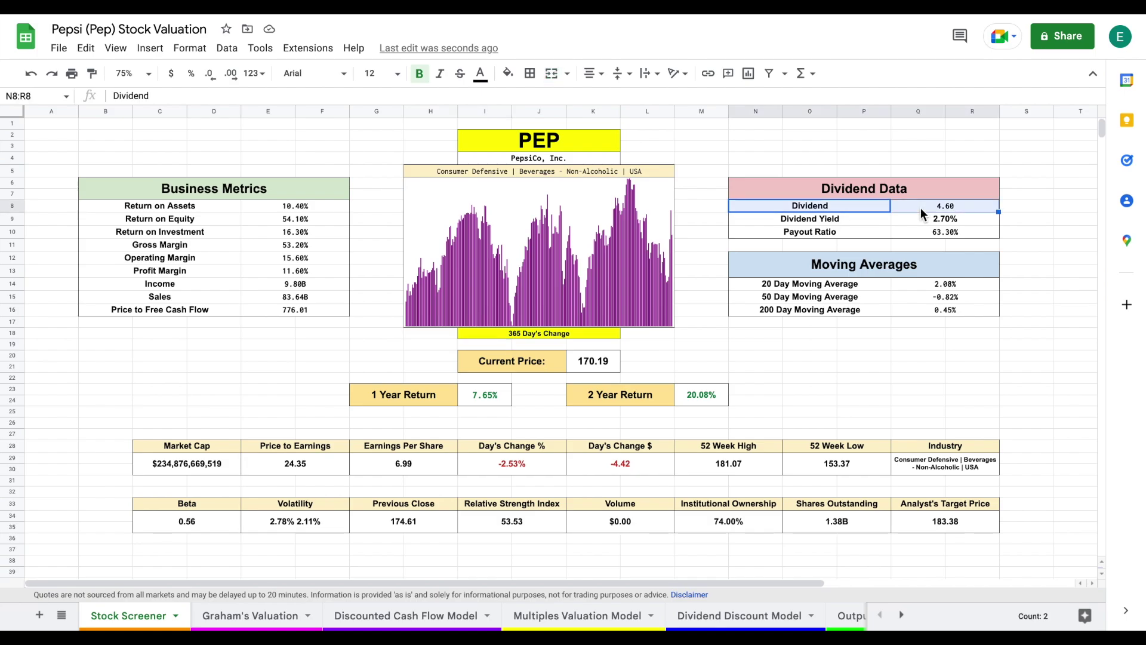
{"action": "left_click", "coordinate": [854, 220]}
{"action": "left_click", "coordinate": [921, 217]}
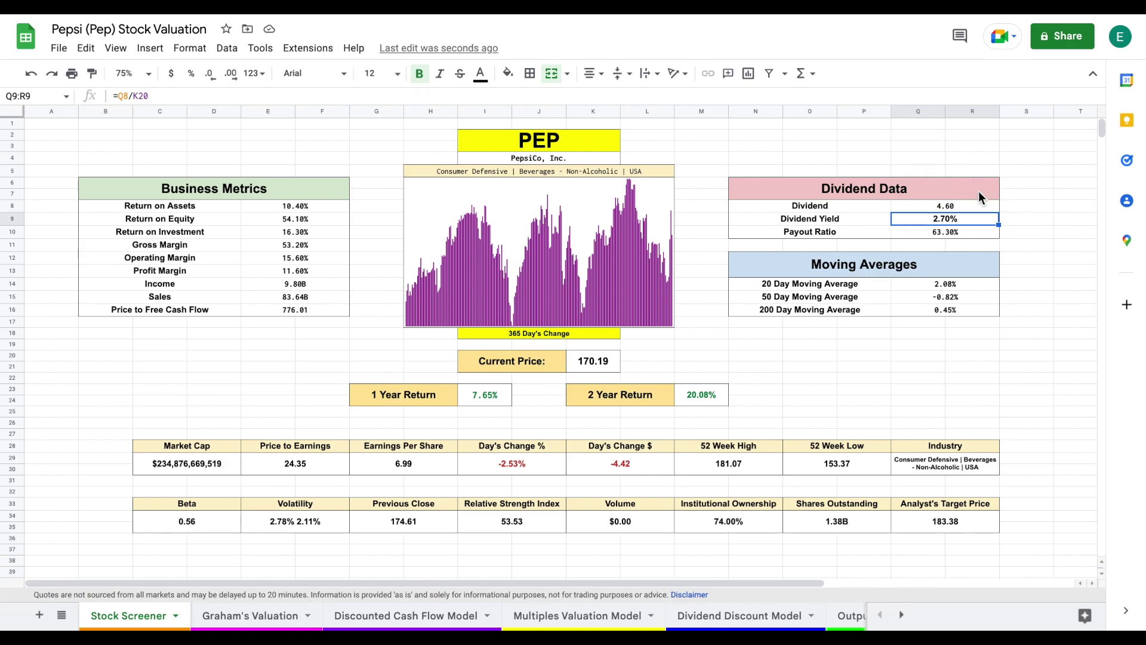
{"action": "left_click_drag", "start_coordinate": [850, 233], "coordinate": [924, 231]}
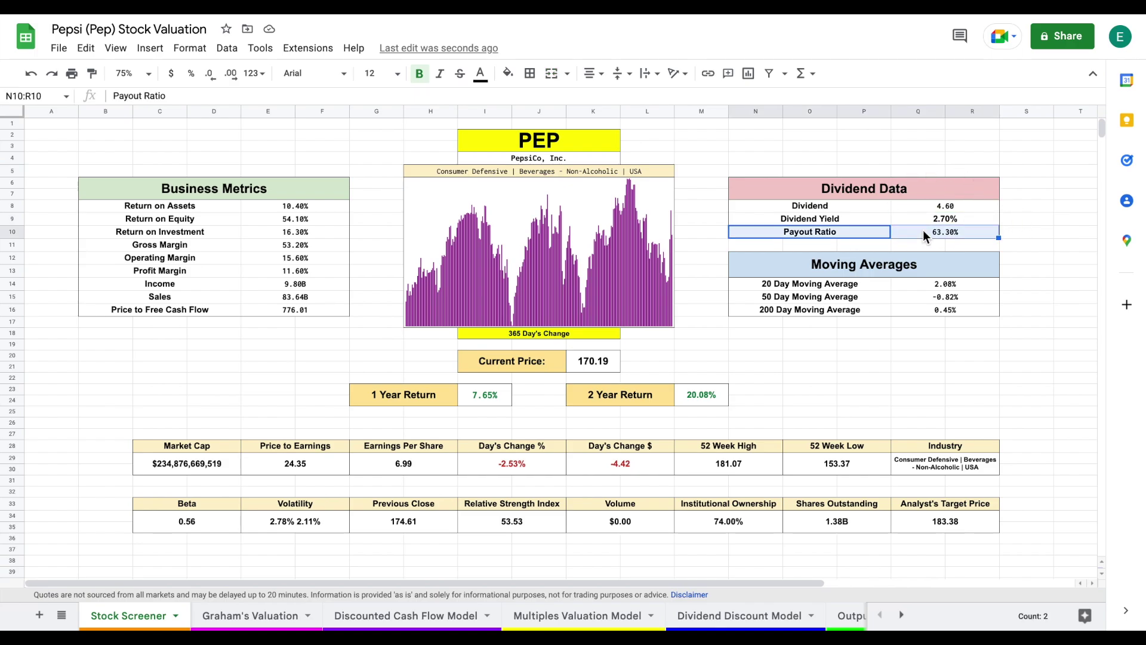
{"action": "left_click", "coordinate": [975, 521]}
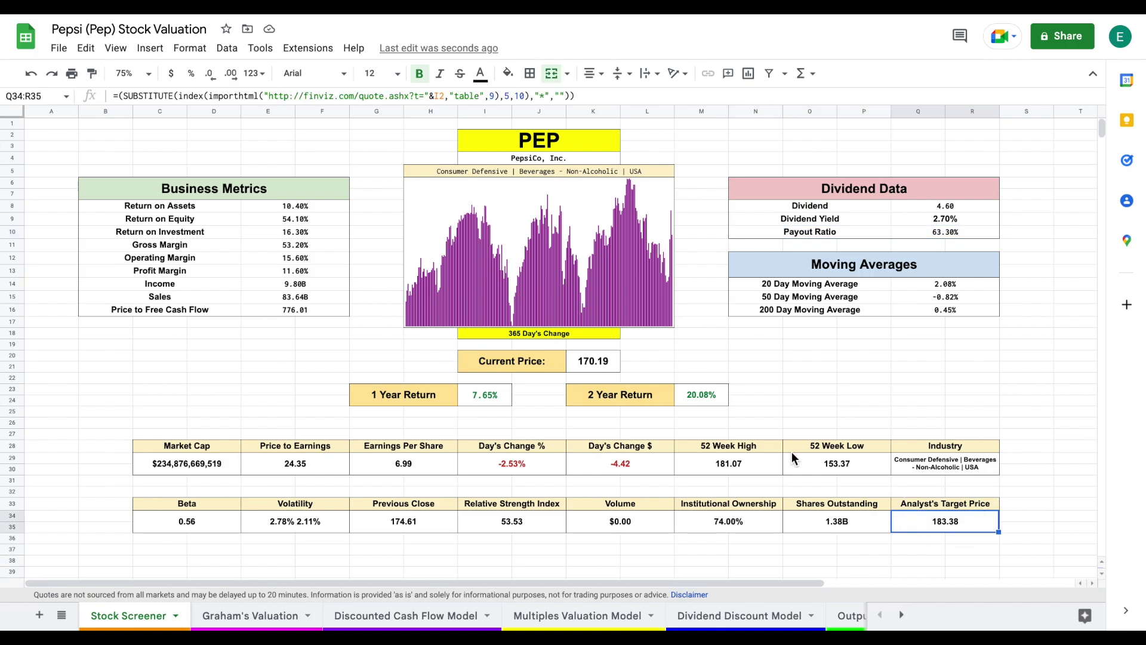
{"action": "left_click_drag", "start_coordinate": [543, 362], "coordinate": [573, 363]}
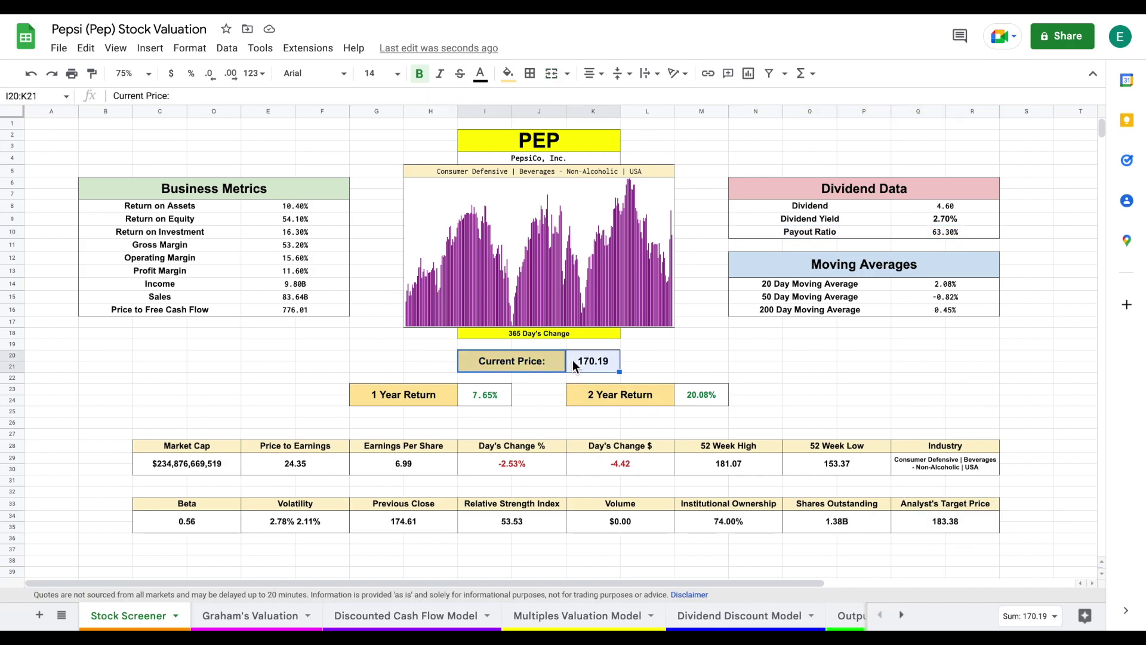
{"action": "left_click", "coordinate": [209, 527]}
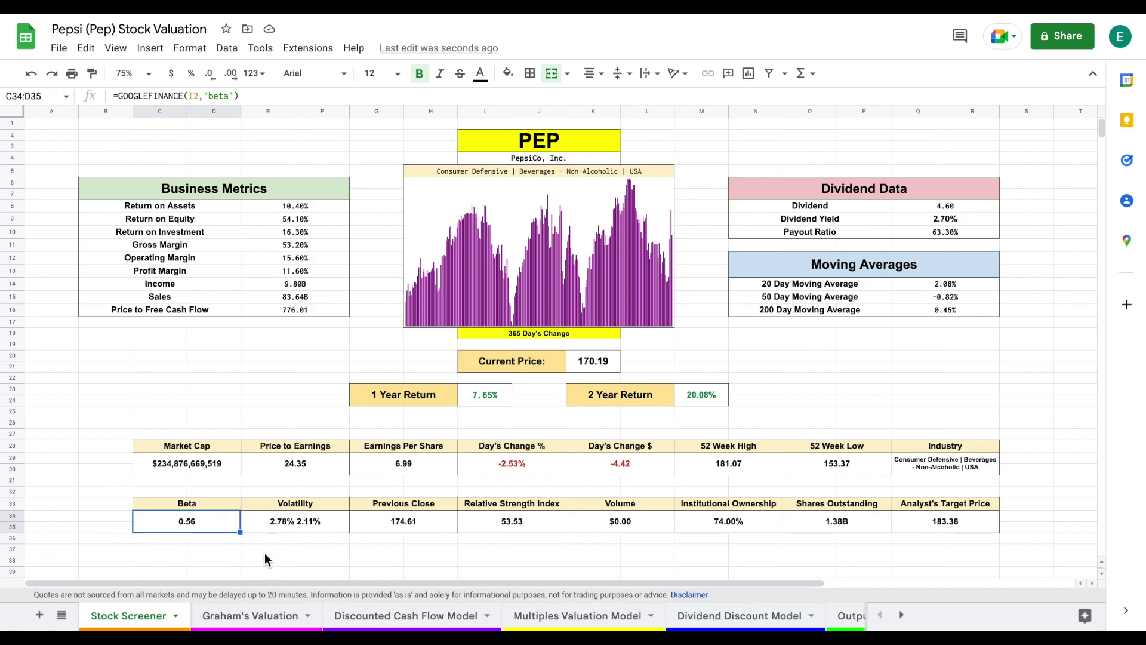
Open the Graham's Valuation sheet and set its zoom to 100%.
{"action": "left_click", "coordinate": [259, 615]}
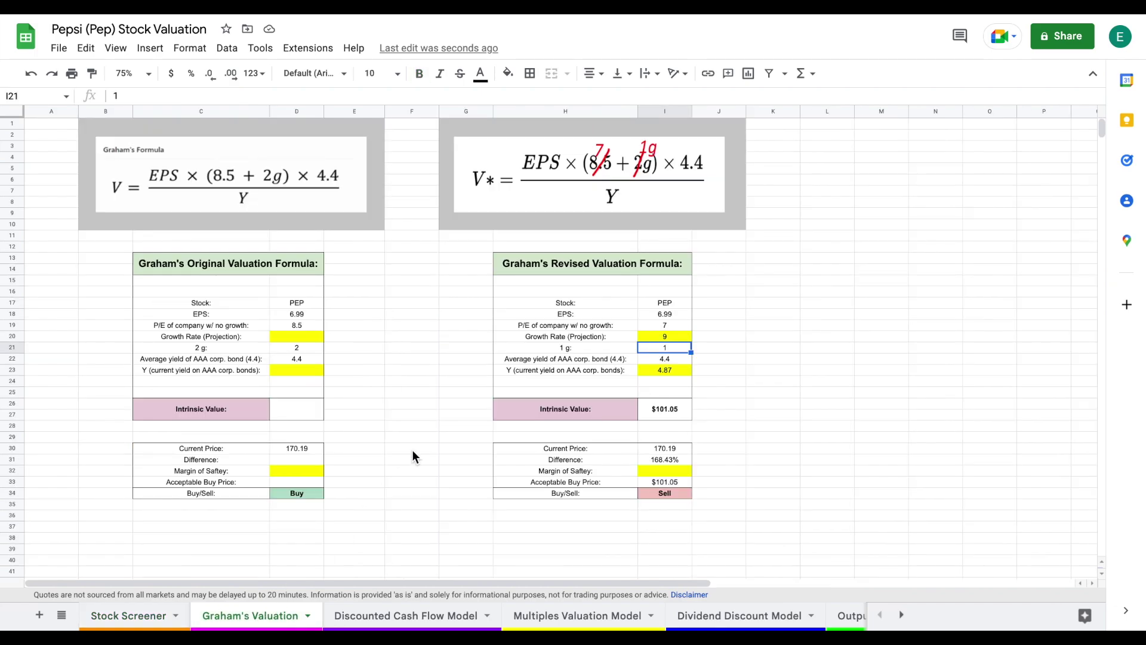
{"action": "left_click", "coordinate": [128, 74]}
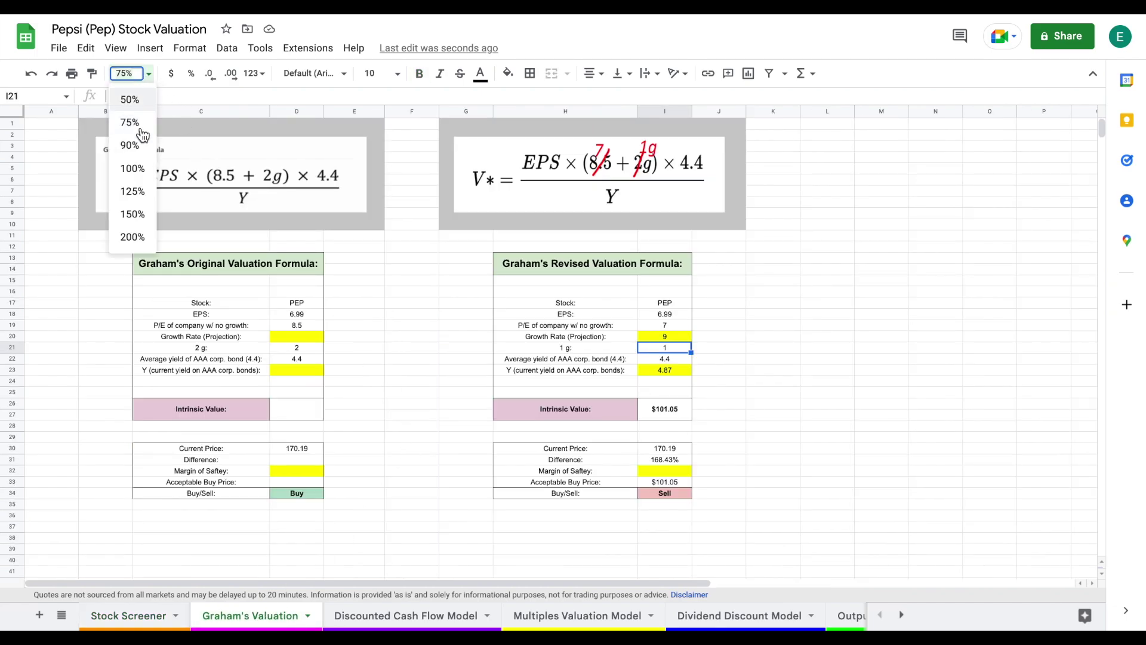
{"action": "left_click", "coordinate": [132, 168]}
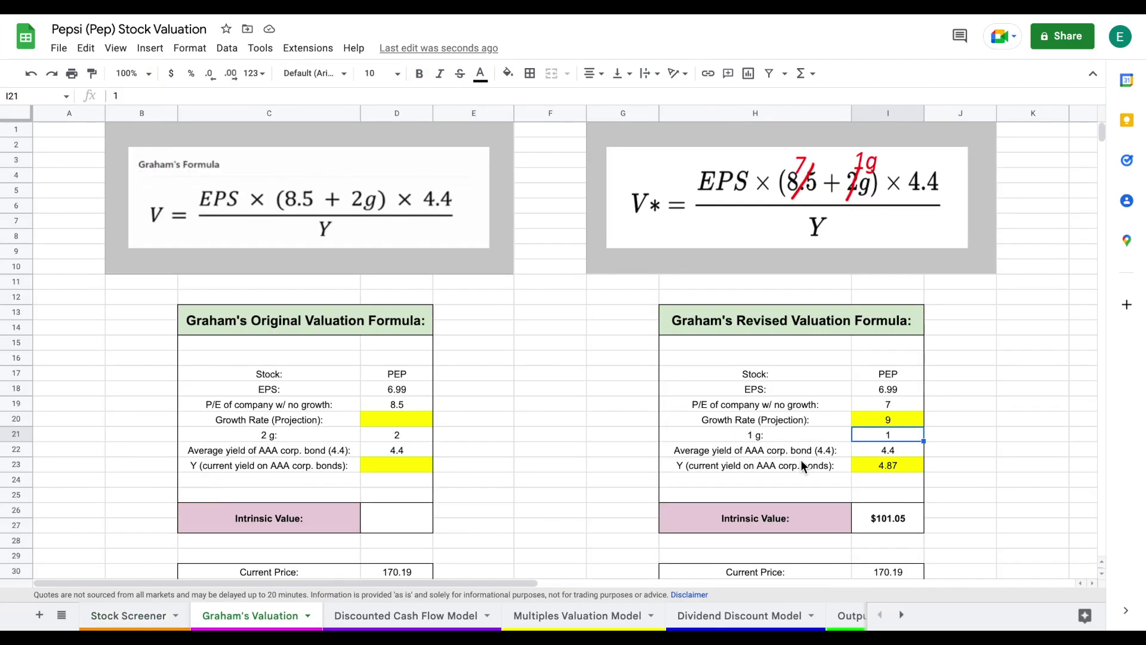
{"action": "scroll", "coordinate": [810, 464], "scroll_direction": "right", "scroll_amount": 5}
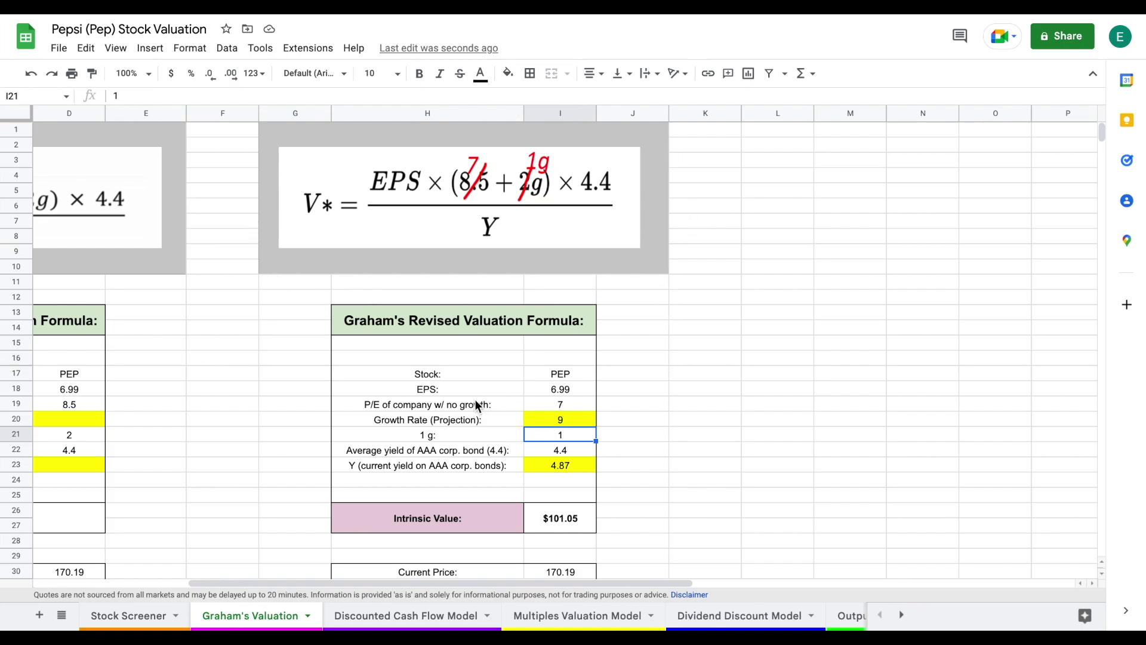
Examine the EPS, no-growth P/E, growth rate, bond yields, intrinsic value and current price under Graham's Revised Valuation Formula.
{"action": "left_click_drag", "start_coordinate": [468, 392], "coordinate": [562, 391]}
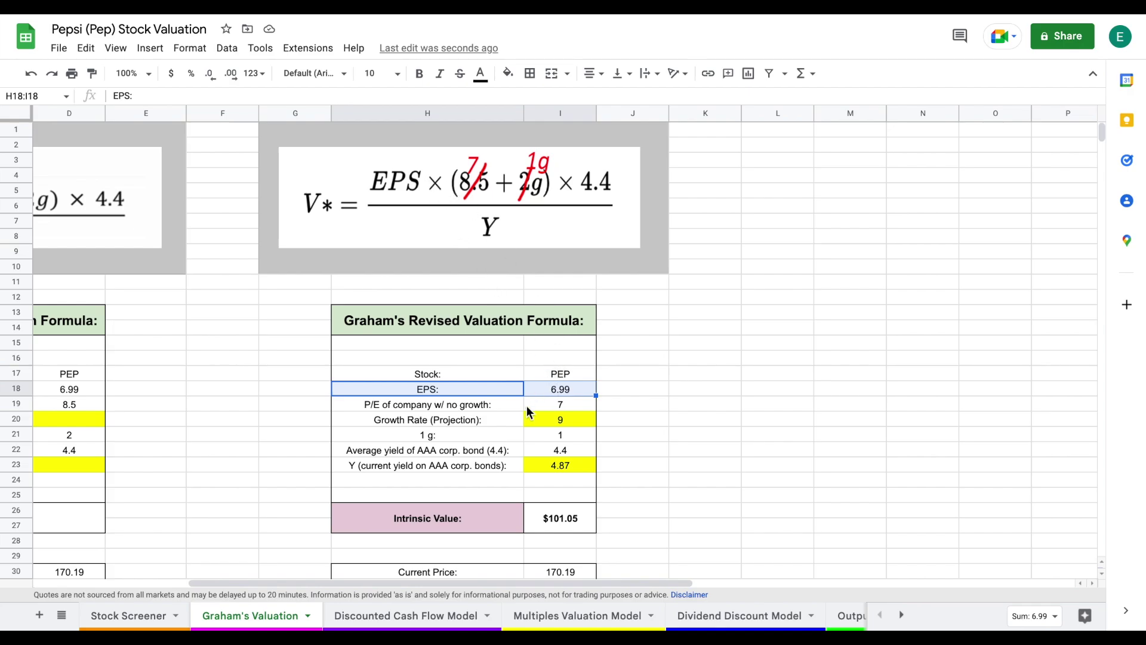
{"action": "left_click_drag", "start_coordinate": [479, 404], "coordinate": [536, 404]}
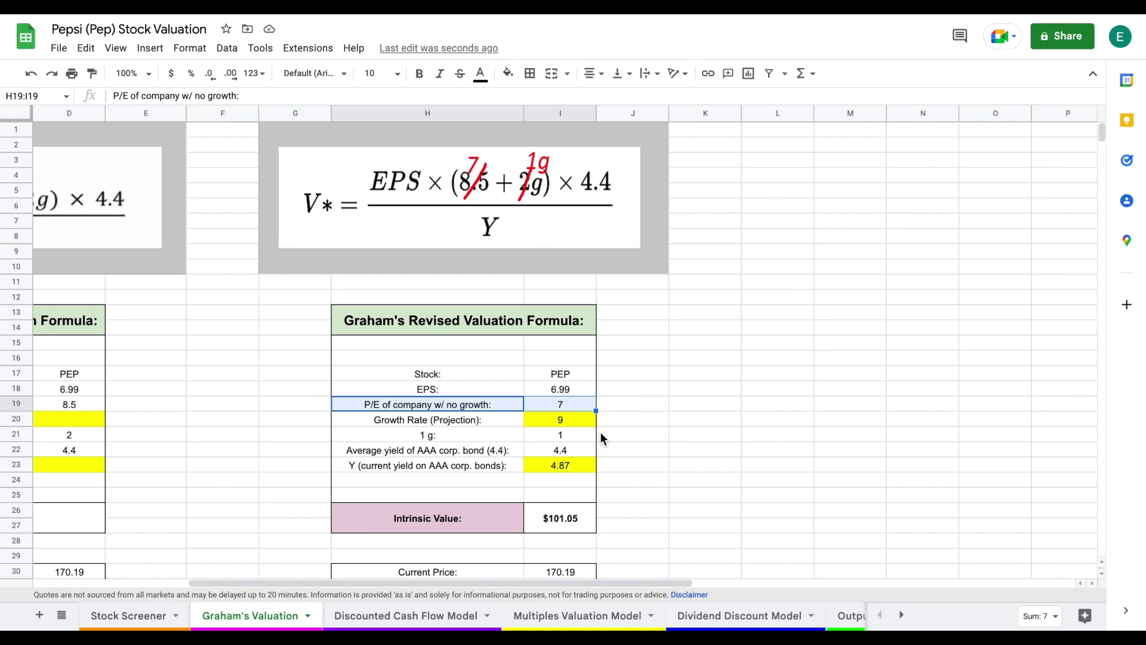
{"action": "left_click_drag", "start_coordinate": [485, 420], "coordinate": [555, 423]}
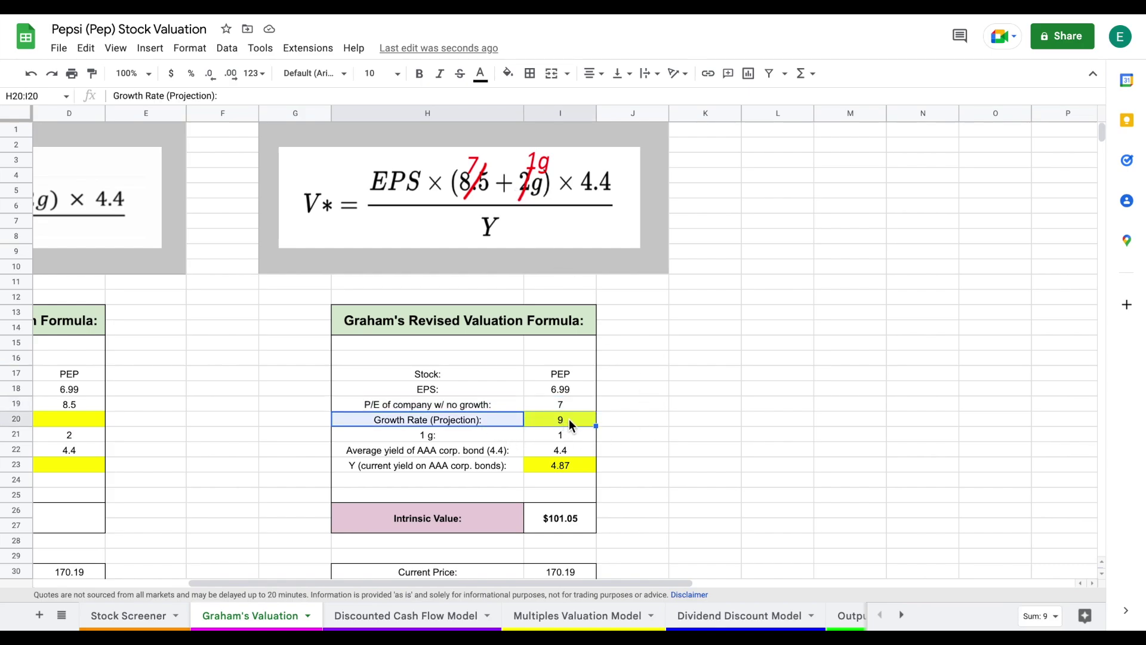
{"action": "left_click", "coordinate": [586, 422]}
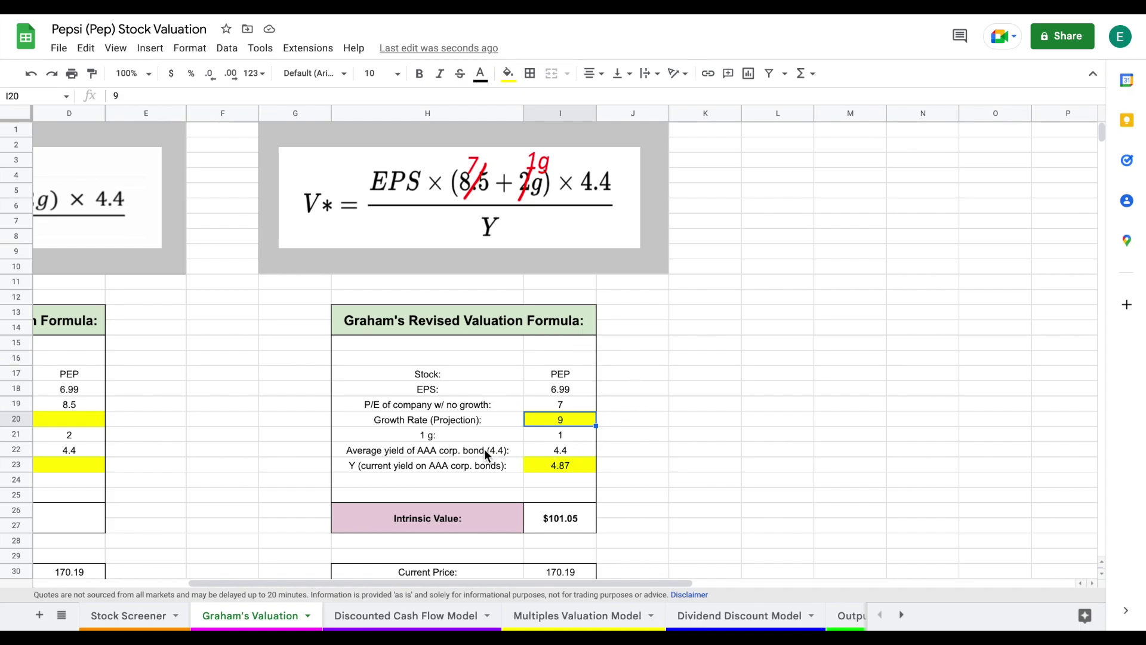
{"action": "left_click_drag", "start_coordinate": [479, 449], "coordinate": [567, 448]}
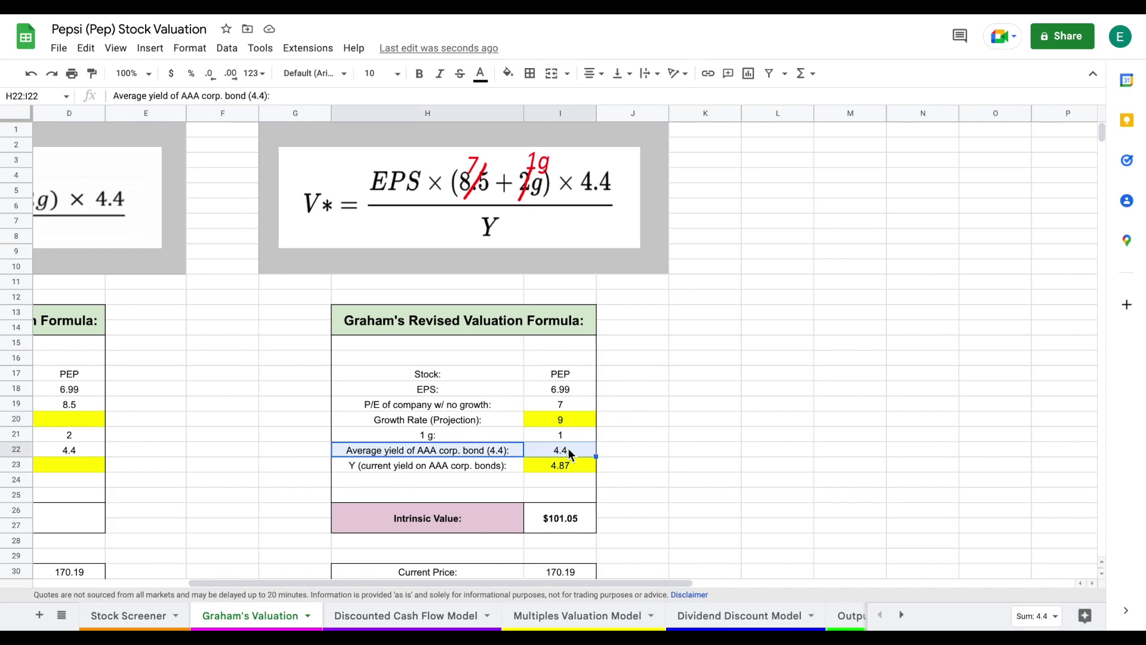
{"action": "left_click", "coordinate": [568, 447]}
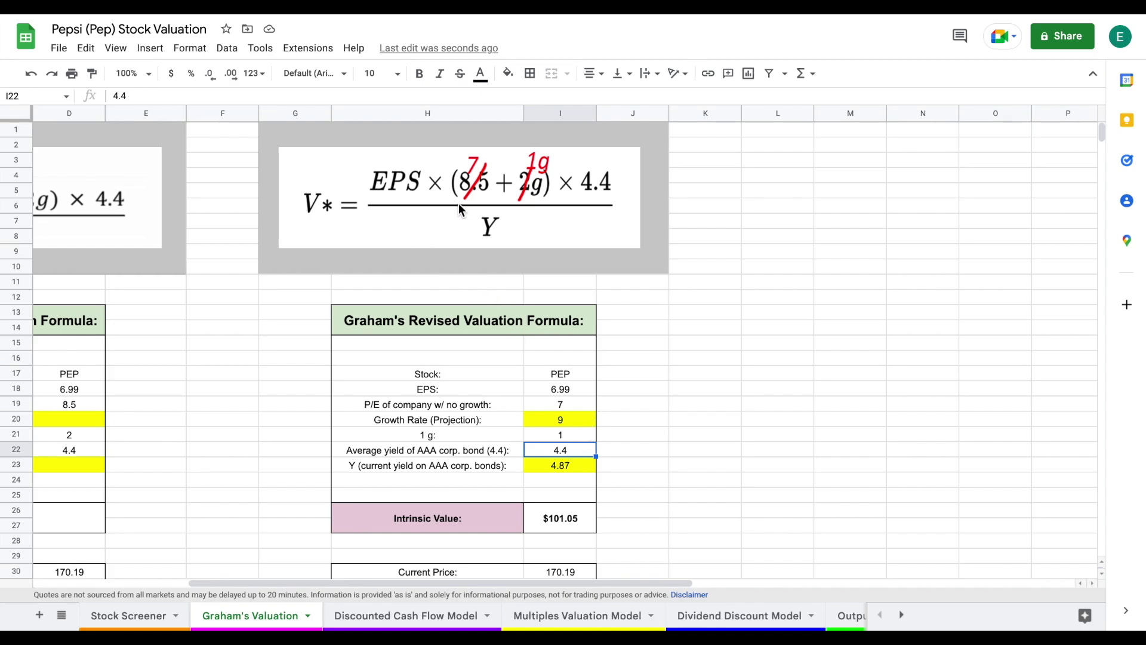
{"action": "left_click_drag", "start_coordinate": [464, 467], "coordinate": [564, 466]}
{"action": "left_click", "coordinate": [582, 467]}
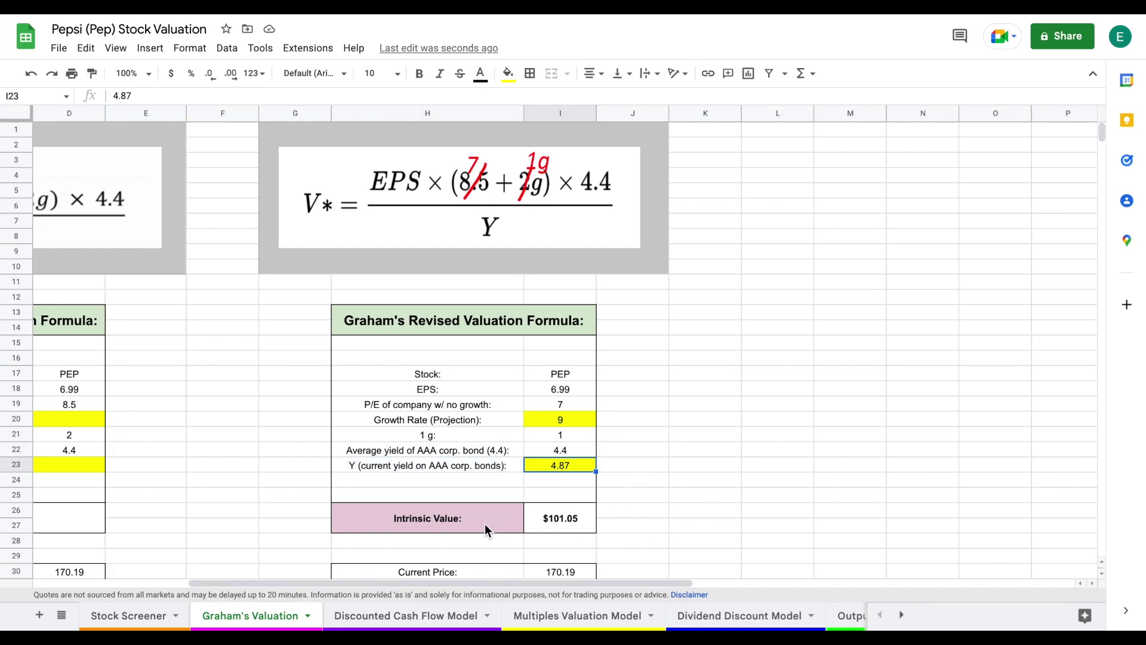
{"action": "left_click_drag", "start_coordinate": [485, 524], "coordinate": [567, 521]}
{"action": "left_click", "coordinate": [567, 521]}
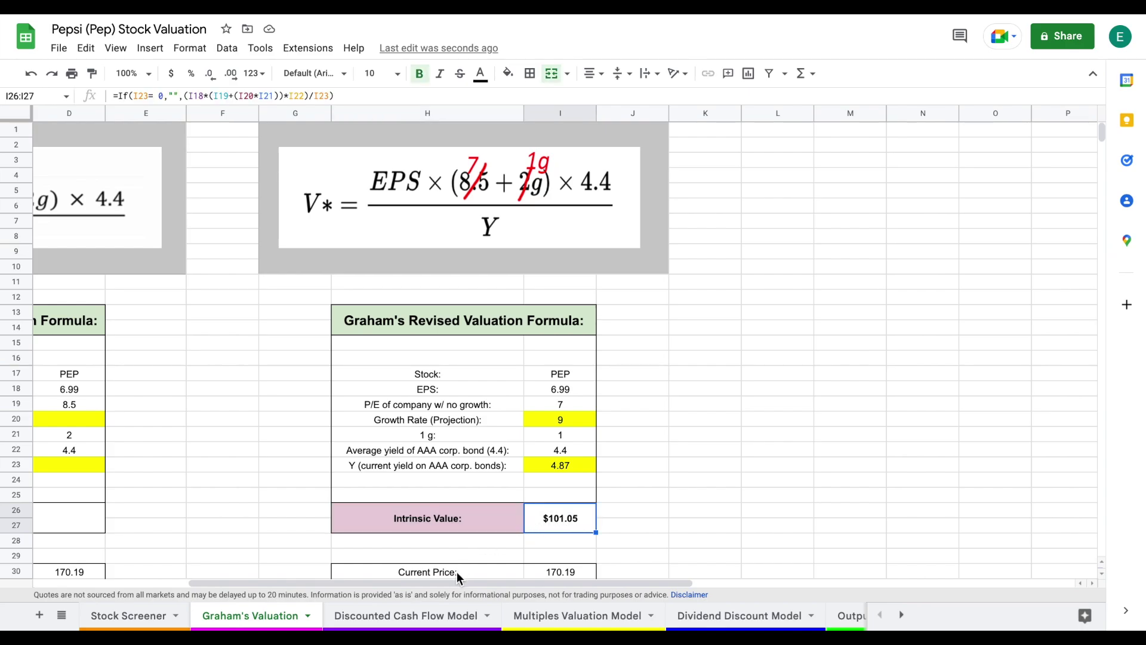
{"action": "left_click_drag", "start_coordinate": [457, 572], "coordinate": [546, 573]}
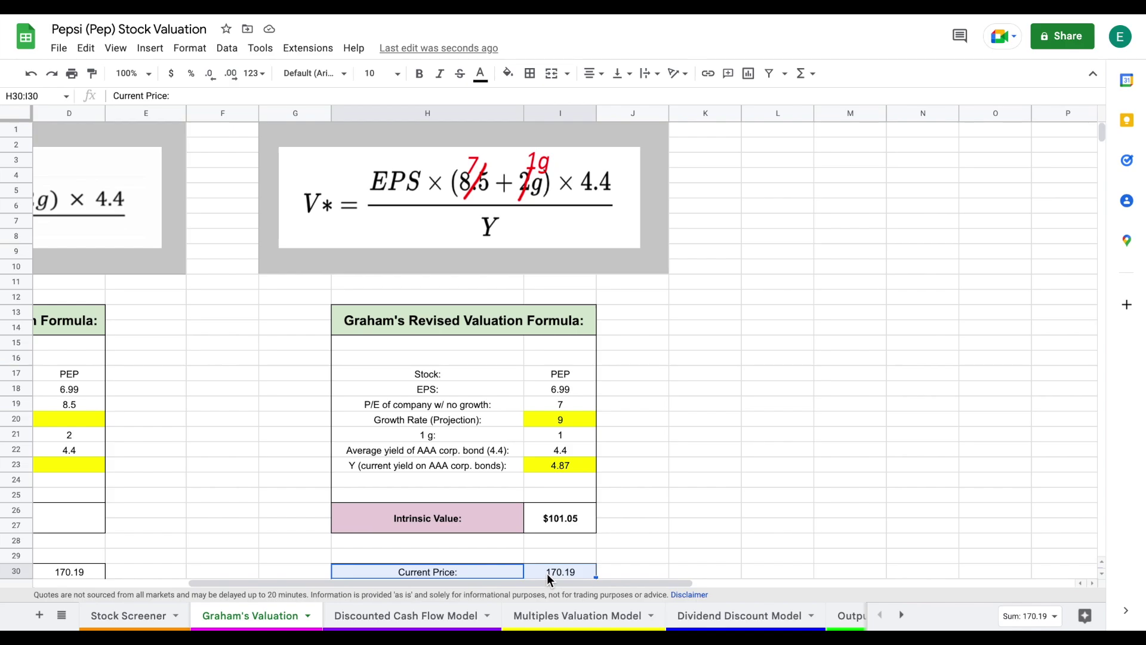
Set the current yield on AAA corporate bonds (Y) in Graham's Revised Valuation Formula to 2.8.
{"action": "left_click_drag", "start_coordinate": [454, 469], "coordinate": [542, 468]}
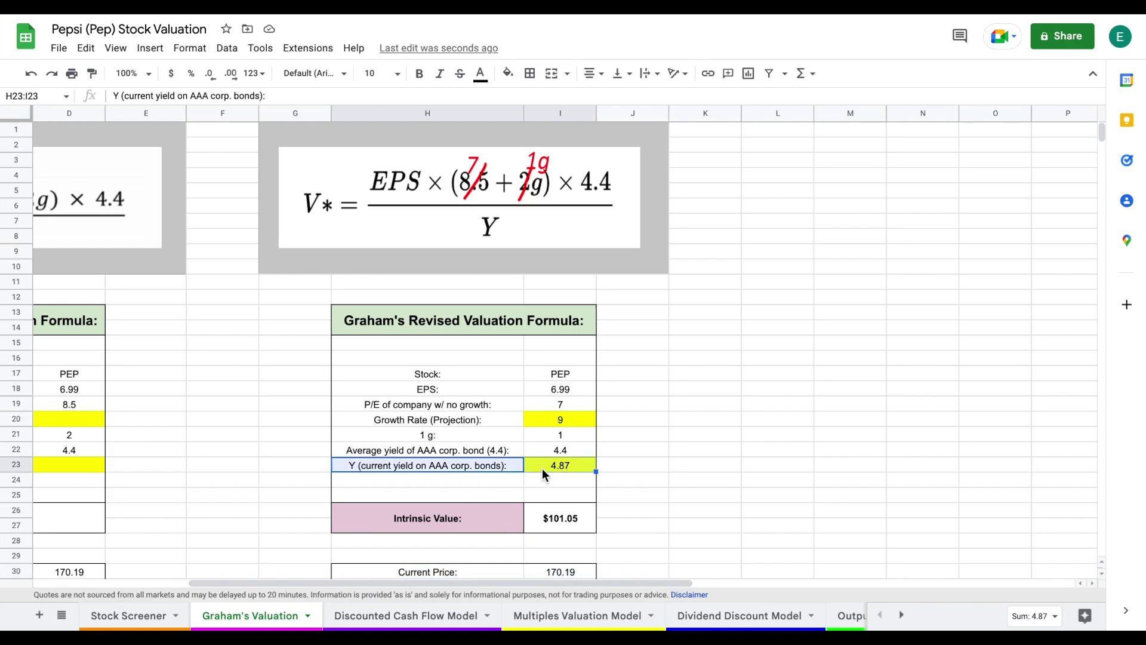
{"action": "left_click", "coordinate": [572, 468]}
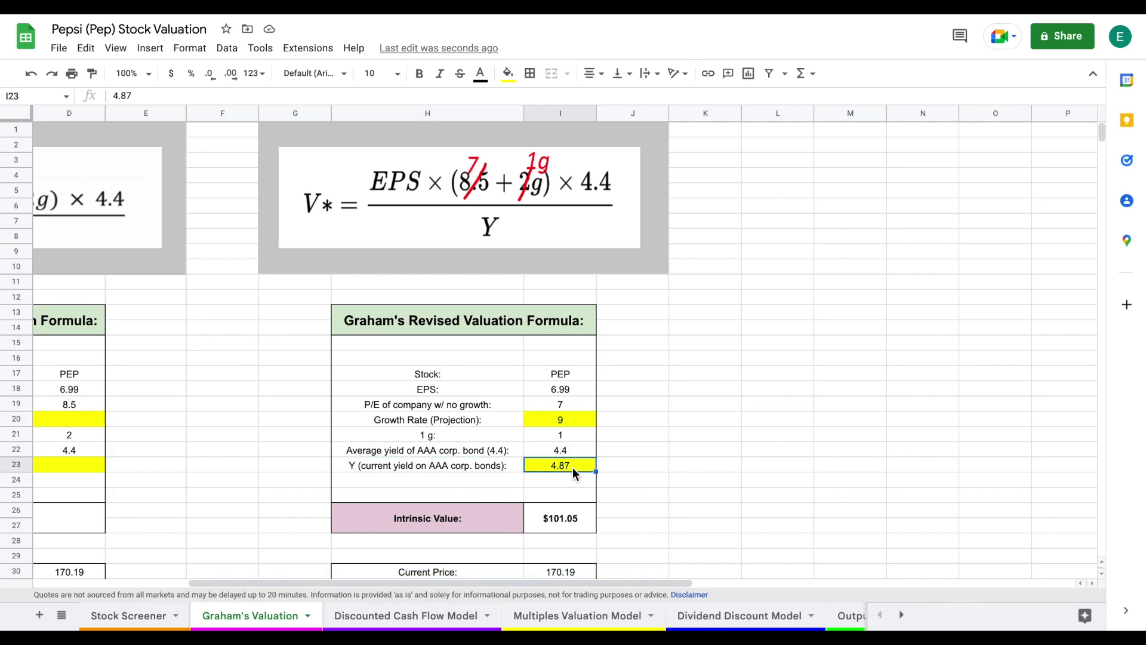
{"action": "type", "text": "2."}
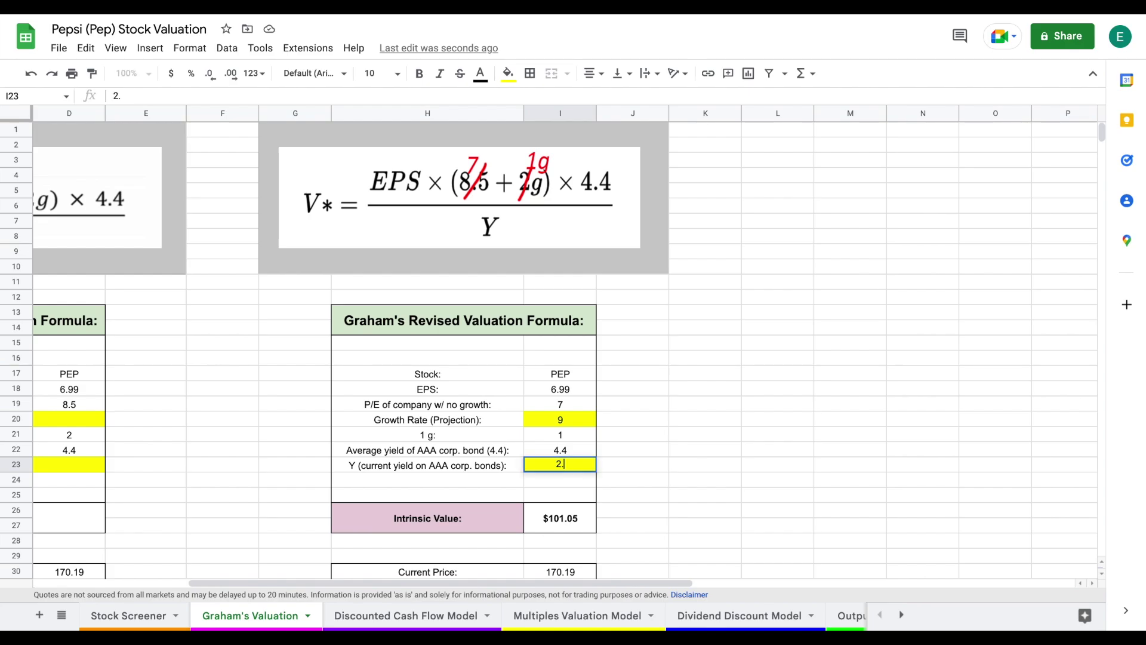
{"action": "type", "text": "8"}
{"action": "key", "text": "Return"}
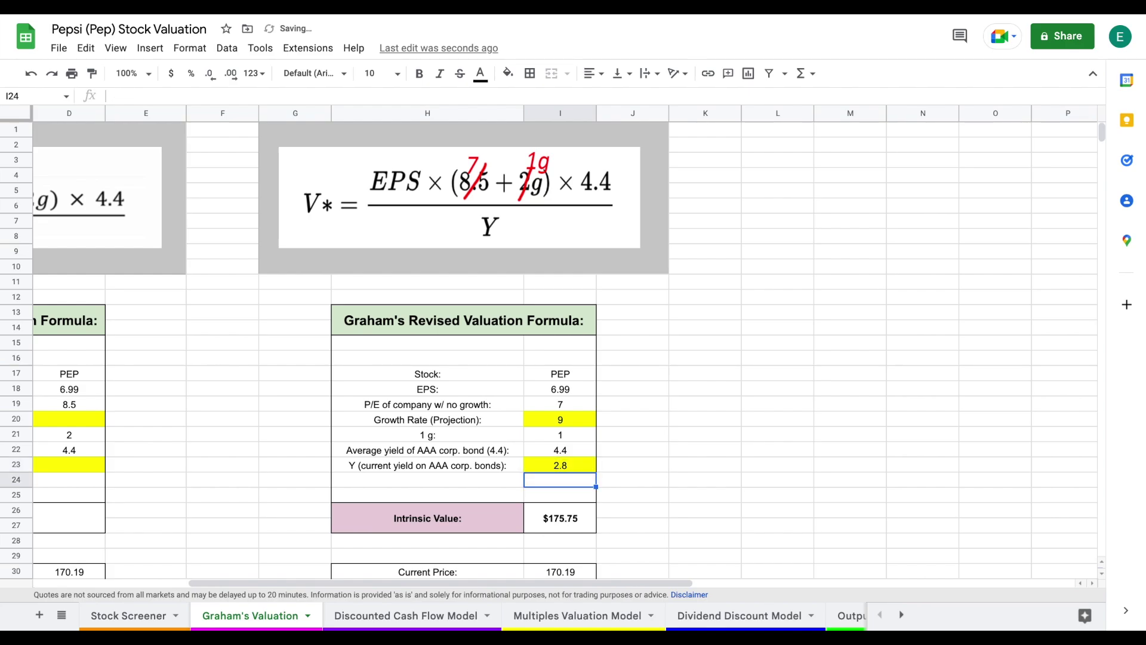
Compare the revised formula's intrinsic value with the current share price.
{"action": "left_click_drag", "start_coordinate": [479, 521], "coordinate": [555, 519]}
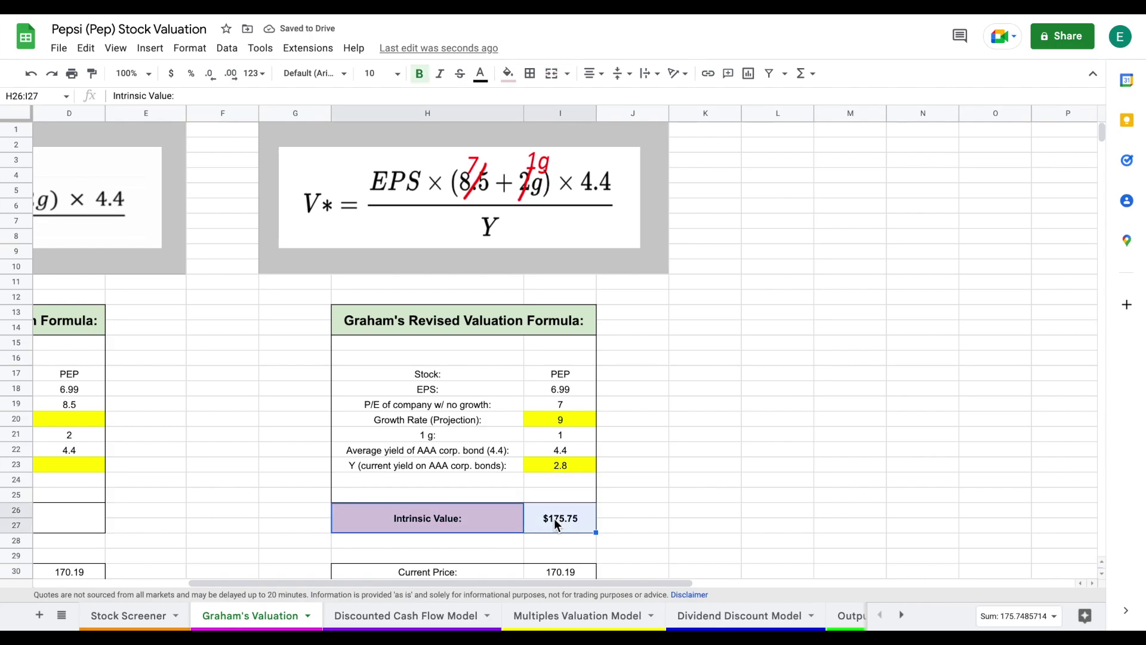
{"action": "left_click_drag", "start_coordinate": [464, 570], "coordinate": [564, 570]}
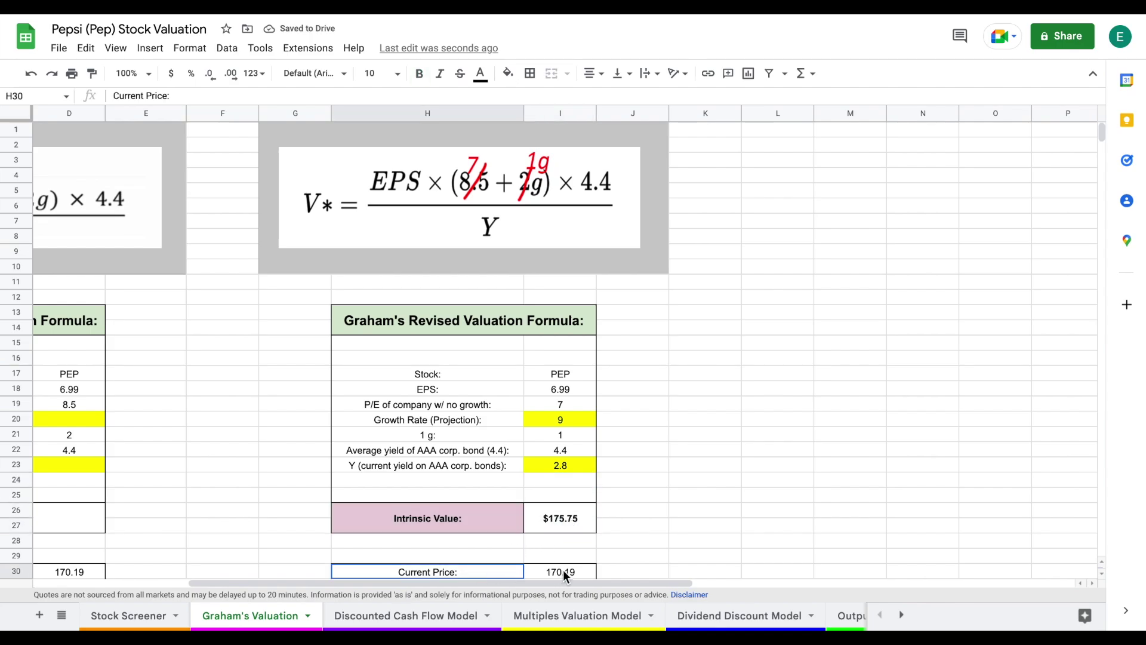
Set the current yield on AAA corporate bonds (Y) in Graham's Revised Valuation Formula to 4.87.
{"action": "left_click", "coordinate": [584, 467]}
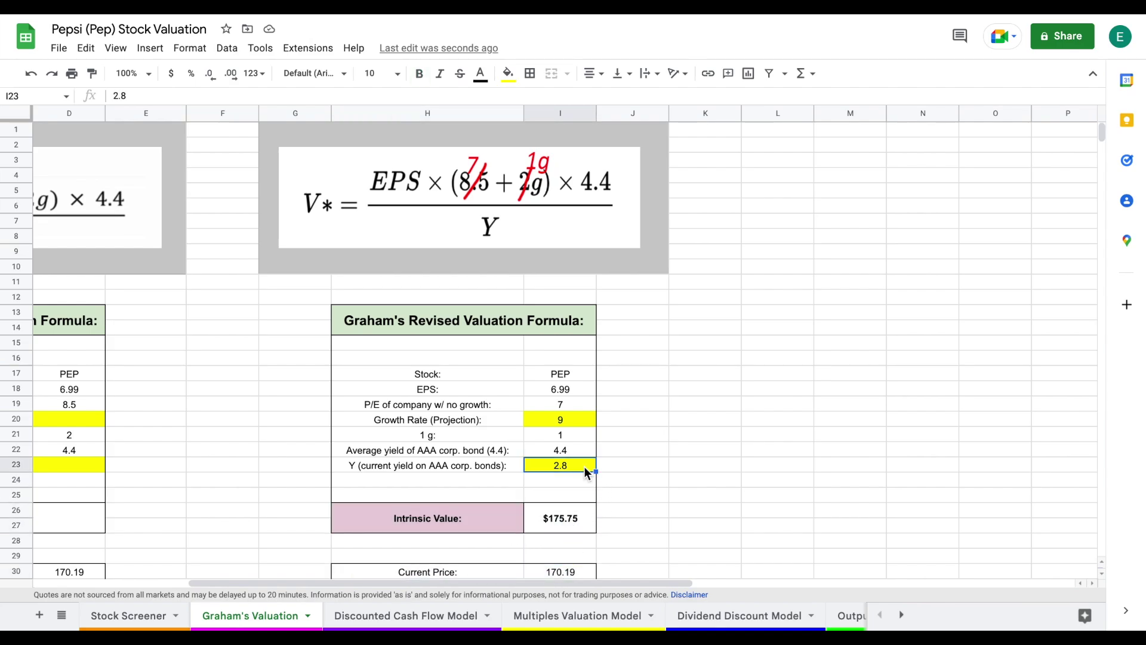
{"action": "type", "text": "4.87"}
{"action": "key", "text": "Return"}
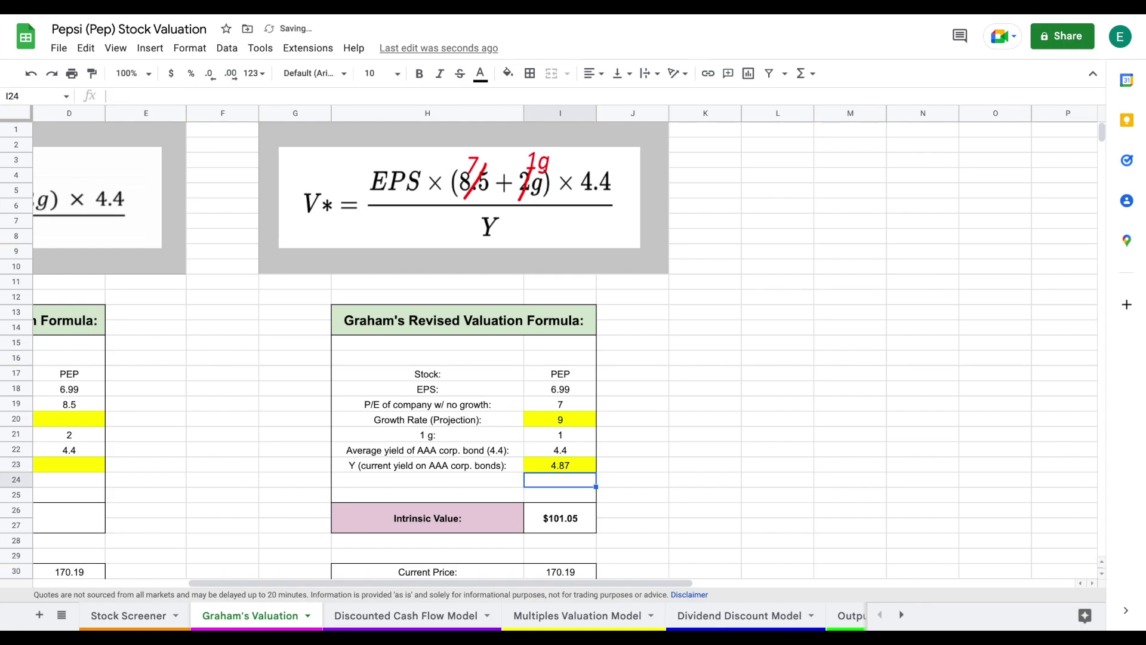
Open the Discounted Cash Flow Model sheet and review the projected free cash flows and the historical ones for 2018 to 2021.
{"action": "left_click", "coordinate": [426, 611]}
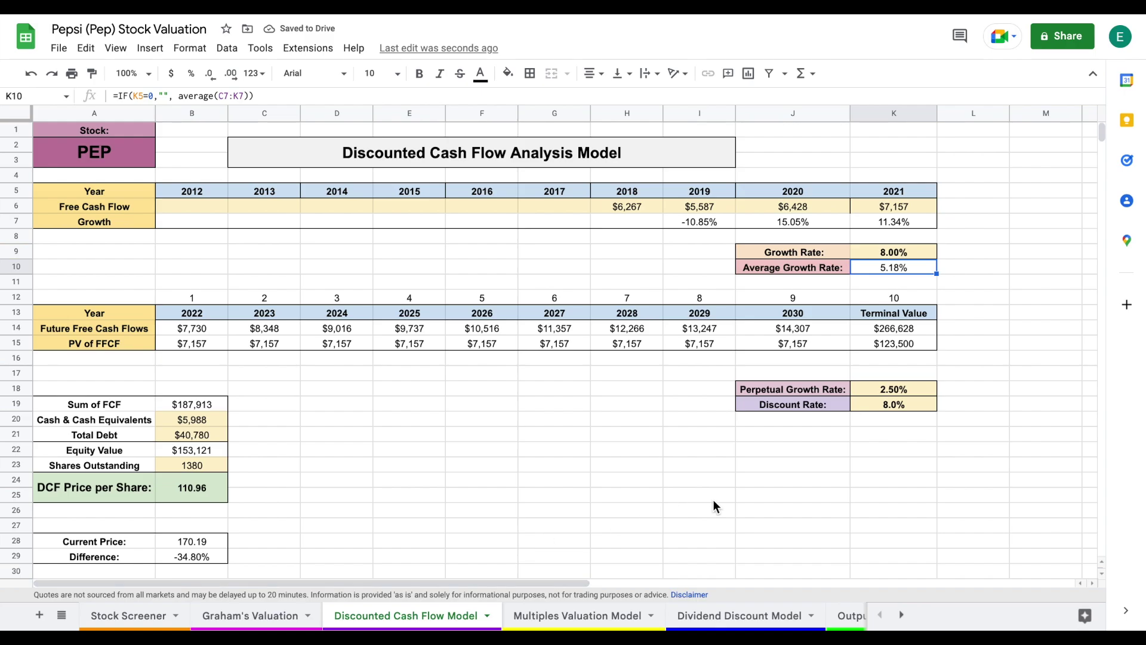
{"action": "left_click", "coordinate": [553, 421]}
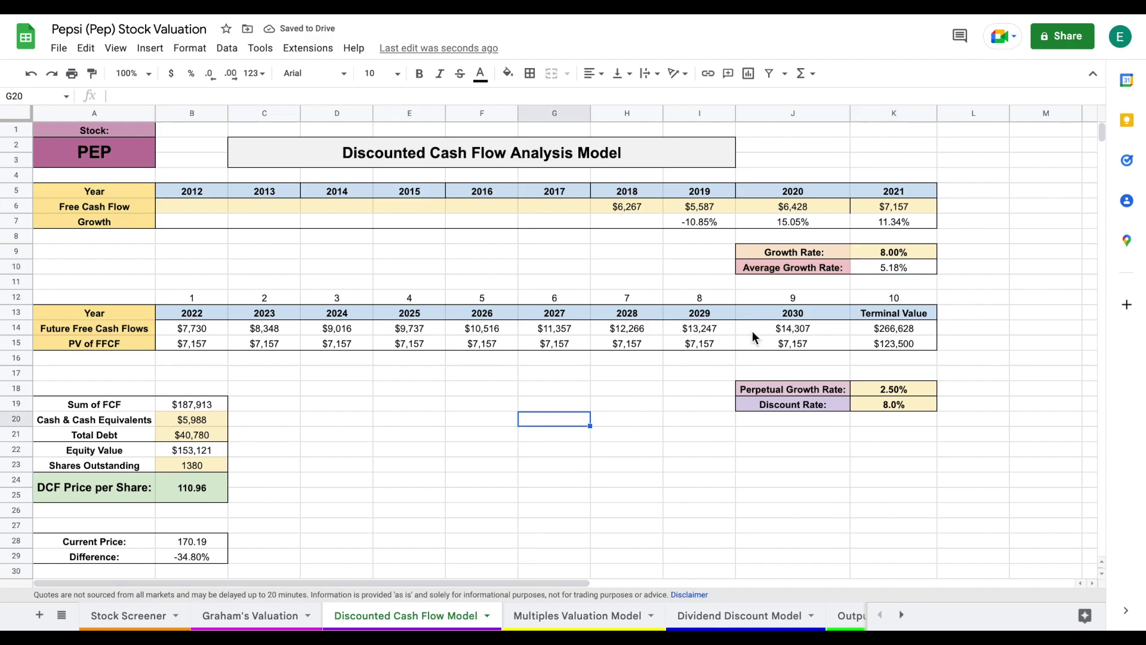
{"action": "left_click", "coordinate": [821, 253]}
{"action": "left_click_drag", "start_coordinate": [203, 332], "coordinate": [883, 325]}
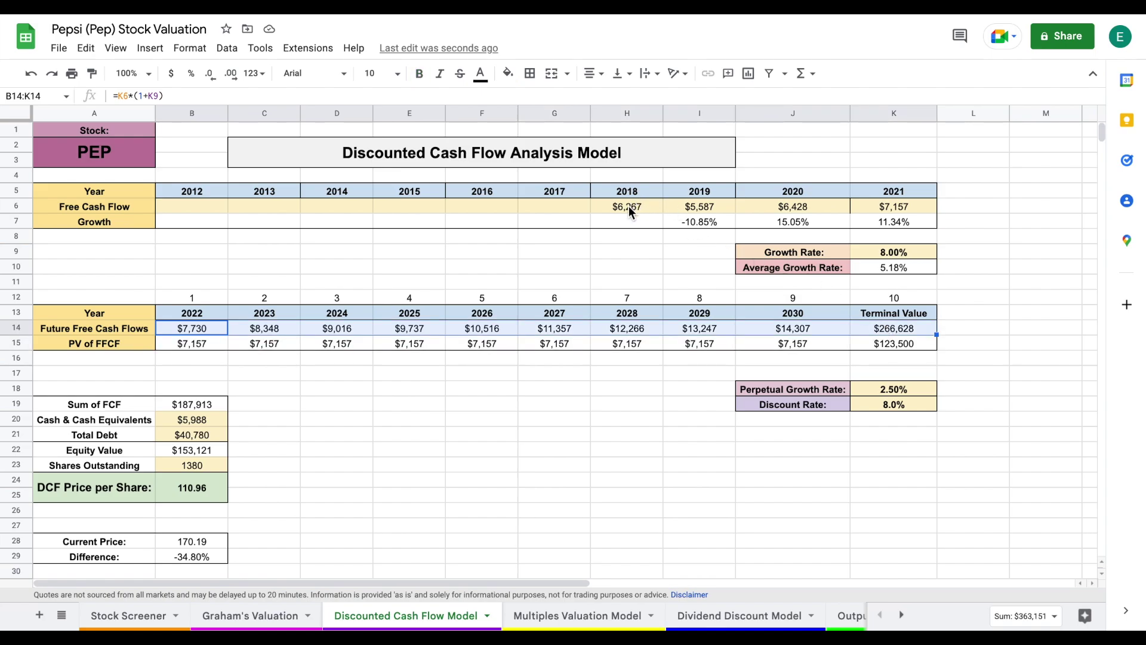
{"action": "left_click_drag", "start_coordinate": [628, 206], "coordinate": [880, 202]}
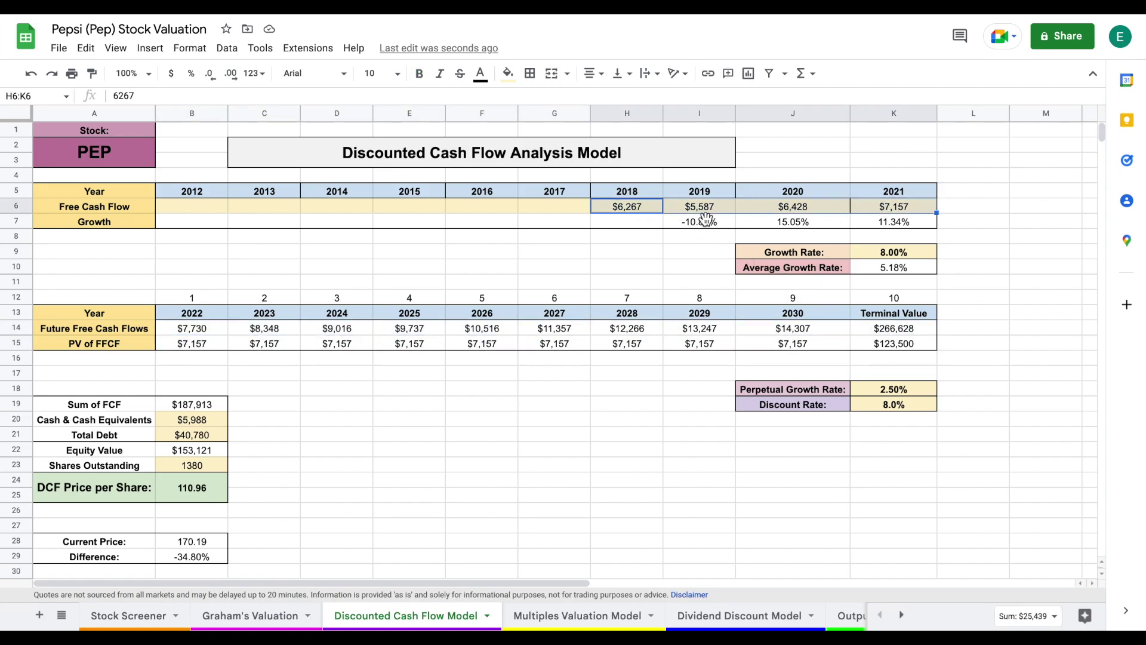
Examine the yearly free cash flow growth, the average growth rate and the growth rate assumed for the projection.
{"action": "left_click", "coordinate": [791, 220]}
{"action": "left_click", "coordinate": [890, 221]}
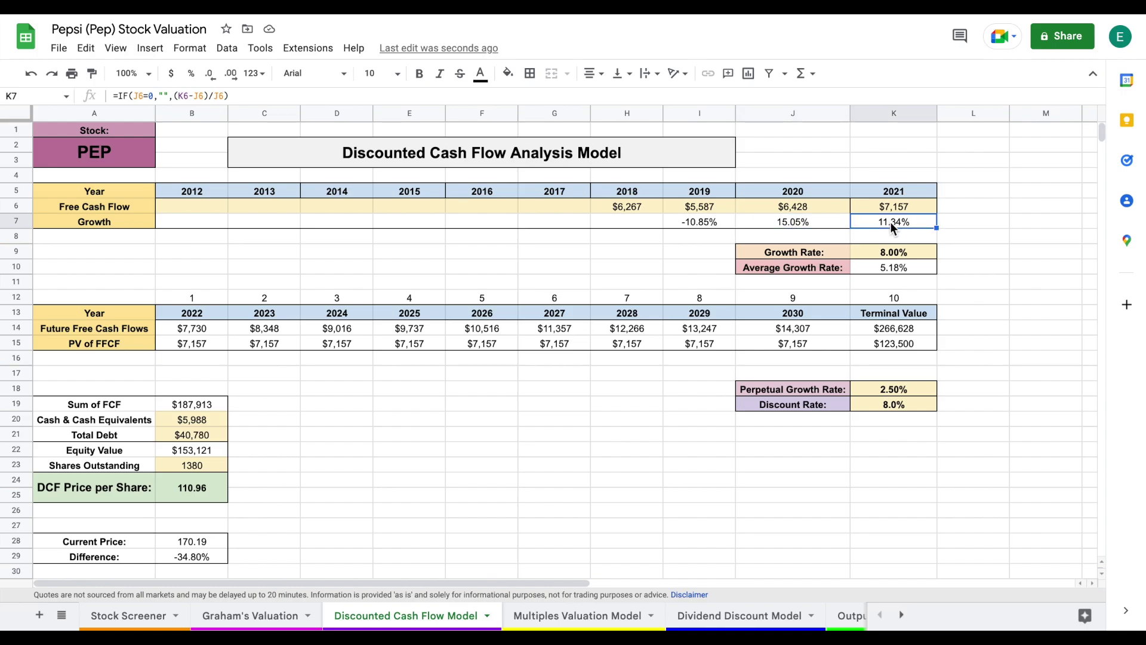
{"action": "left_click_drag", "start_coordinate": [833, 267], "coordinate": [880, 267]}
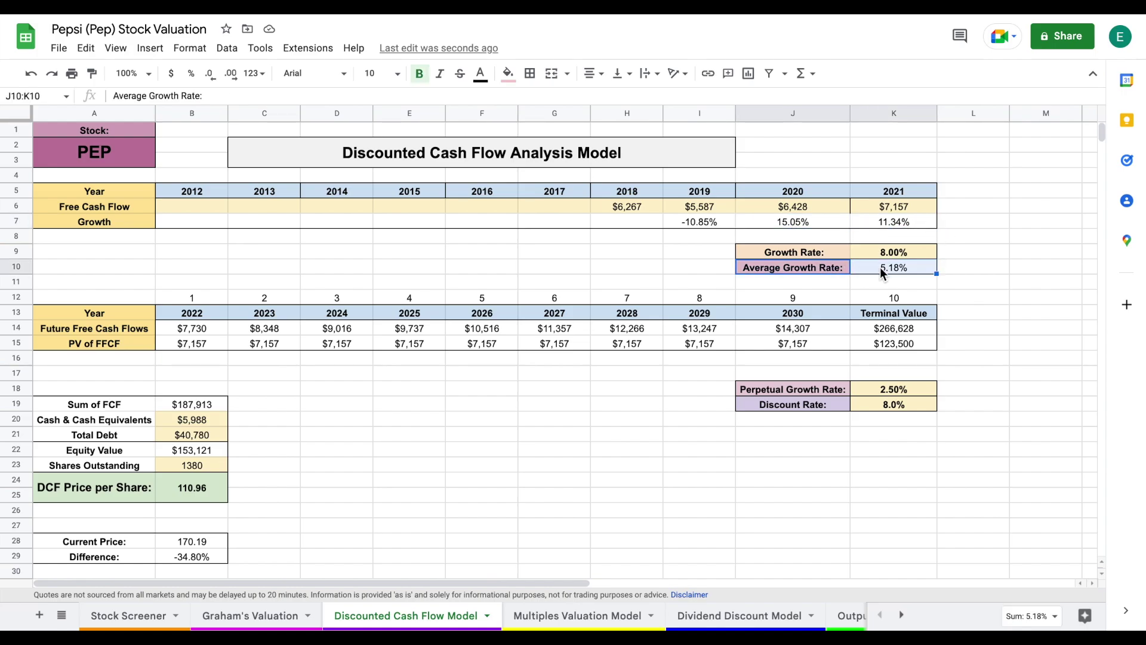
{"action": "left_click_drag", "start_coordinate": [819, 252], "coordinate": [873, 260]}
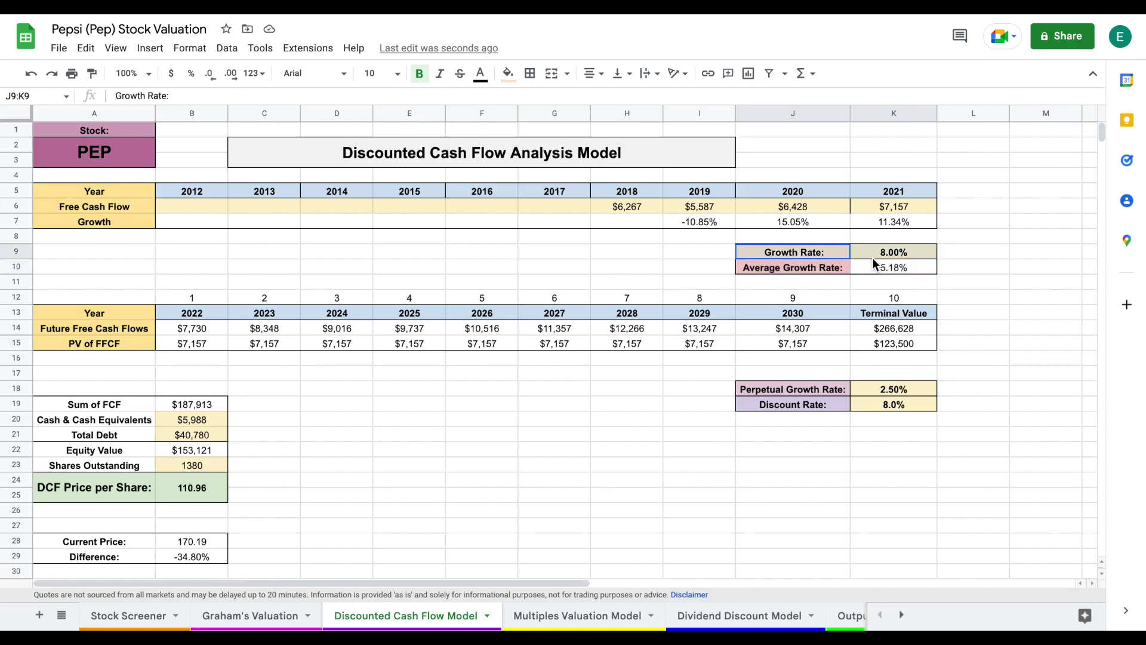
{"action": "left_click", "coordinate": [923, 256]}
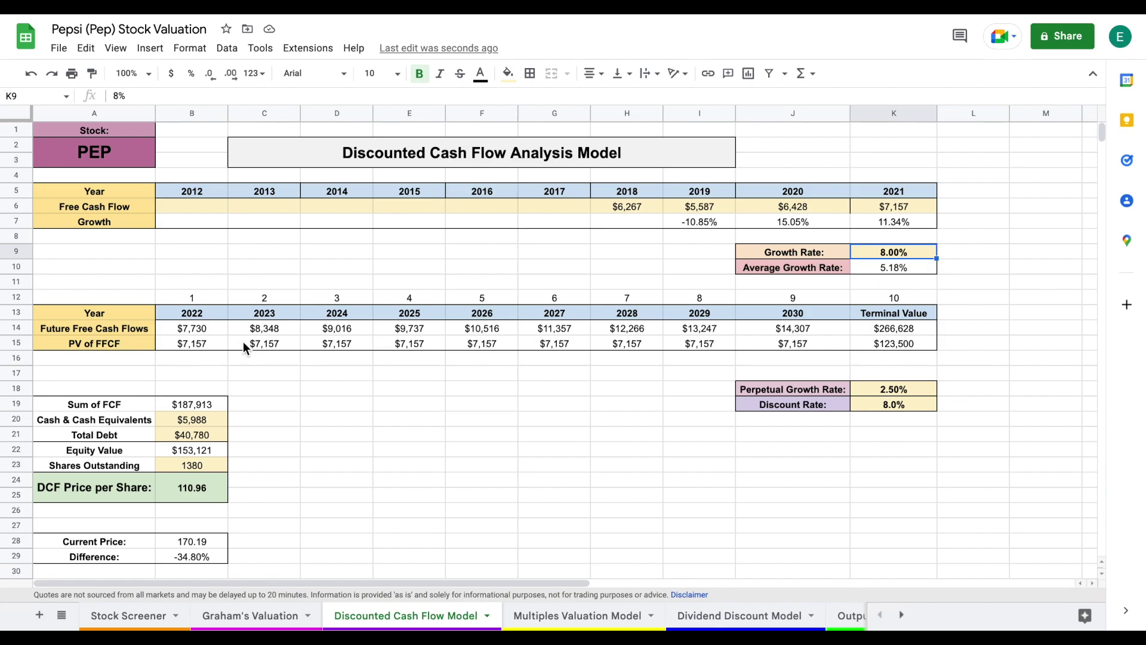
Examine the future free cash flows from 2022 to 2030, the terminal value and their present values.
{"action": "left_click_drag", "start_coordinate": [203, 326], "coordinate": [794, 324]}
{"action": "left_click", "coordinate": [907, 329]}
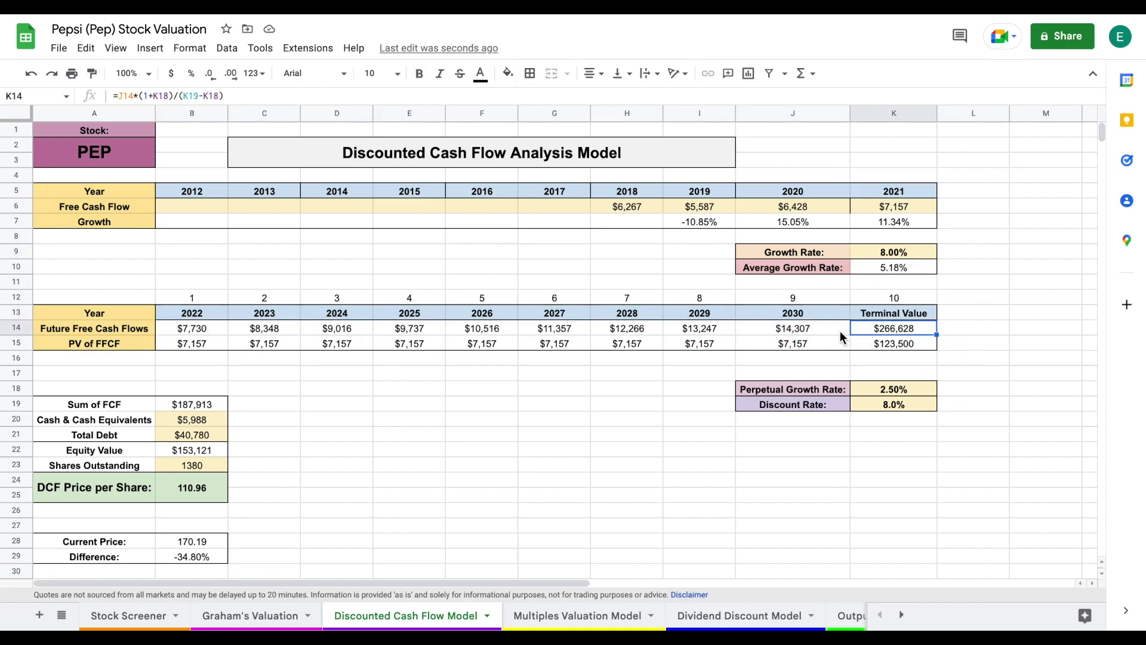
{"action": "left_click", "coordinate": [816, 311]}
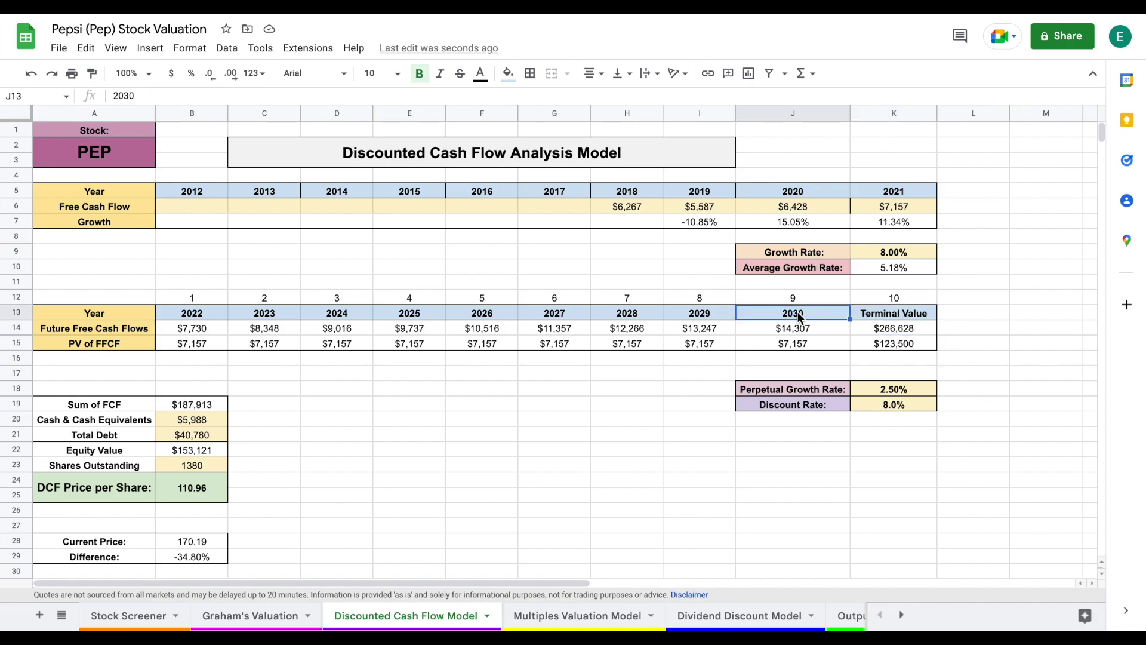
{"action": "left_click", "coordinate": [218, 346]}
{"action": "left_click_drag", "start_coordinate": [197, 344], "coordinate": [908, 345]}
Review the sum of FCF, cash, debt, equity value, shares outstanding and DCF price per share, and compare with Graham's revised intrinsic value.
{"action": "left_click", "coordinate": [201, 406]}
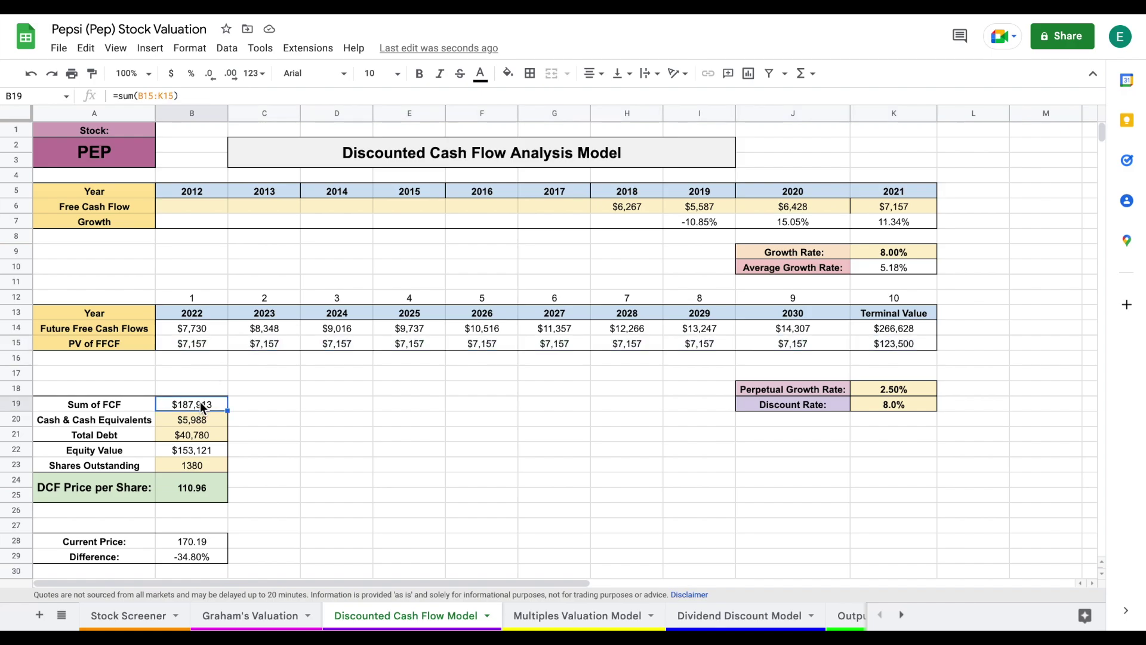
{"action": "left_click", "coordinate": [213, 421]}
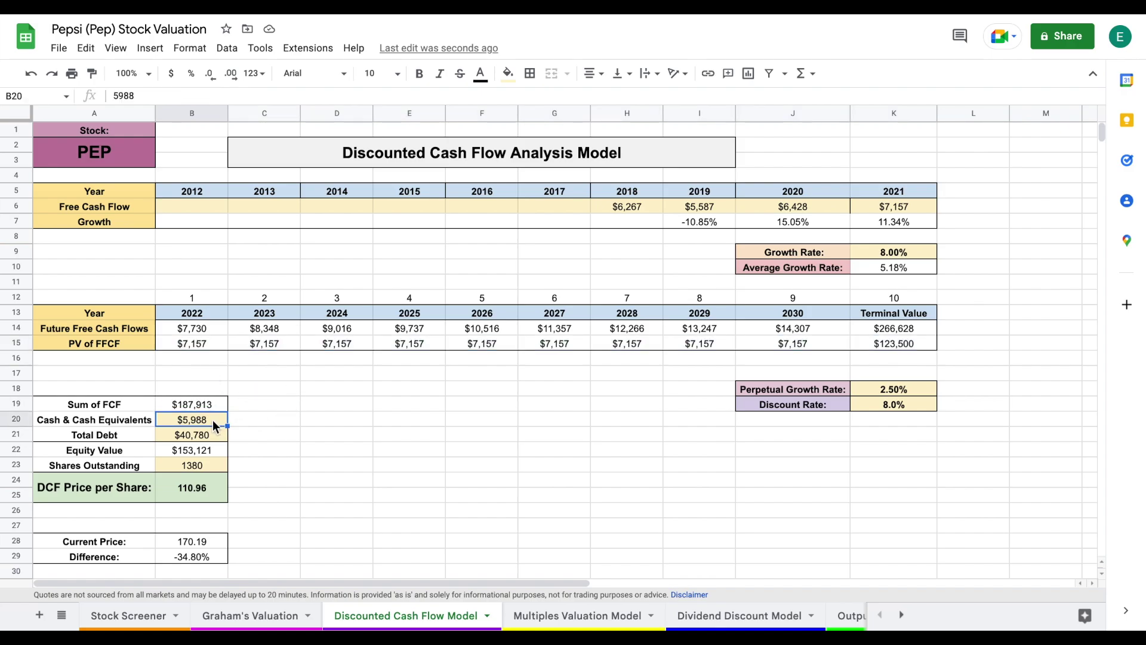
{"action": "left_click", "coordinate": [206, 436]}
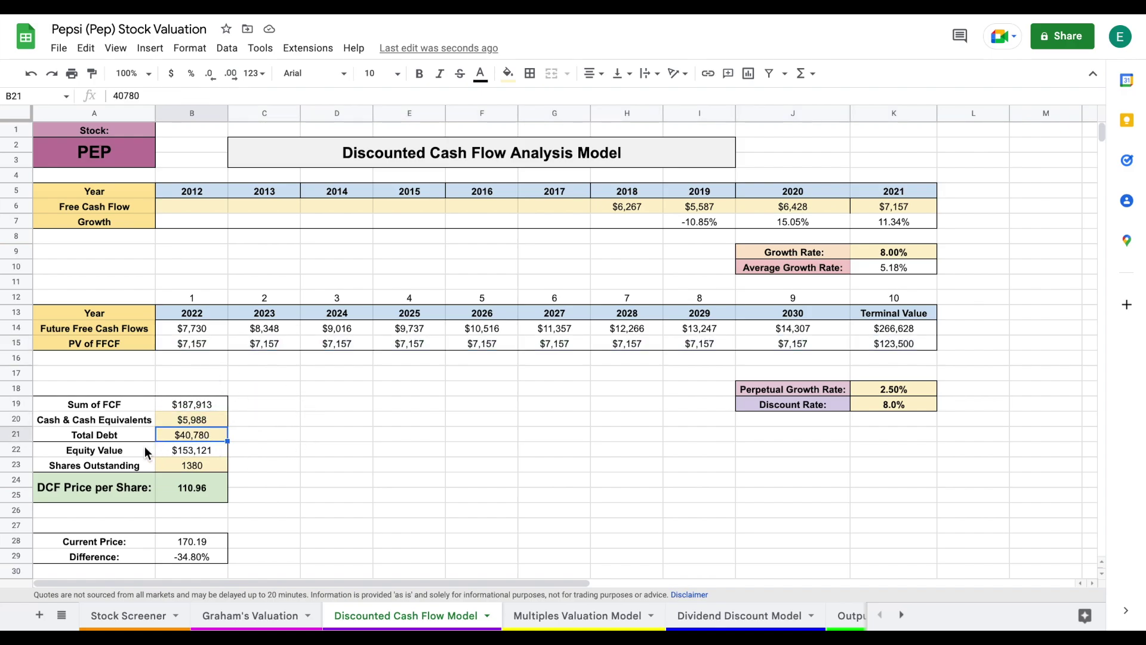
{"action": "left_click_drag", "start_coordinate": [129, 446], "coordinate": [199, 446]}
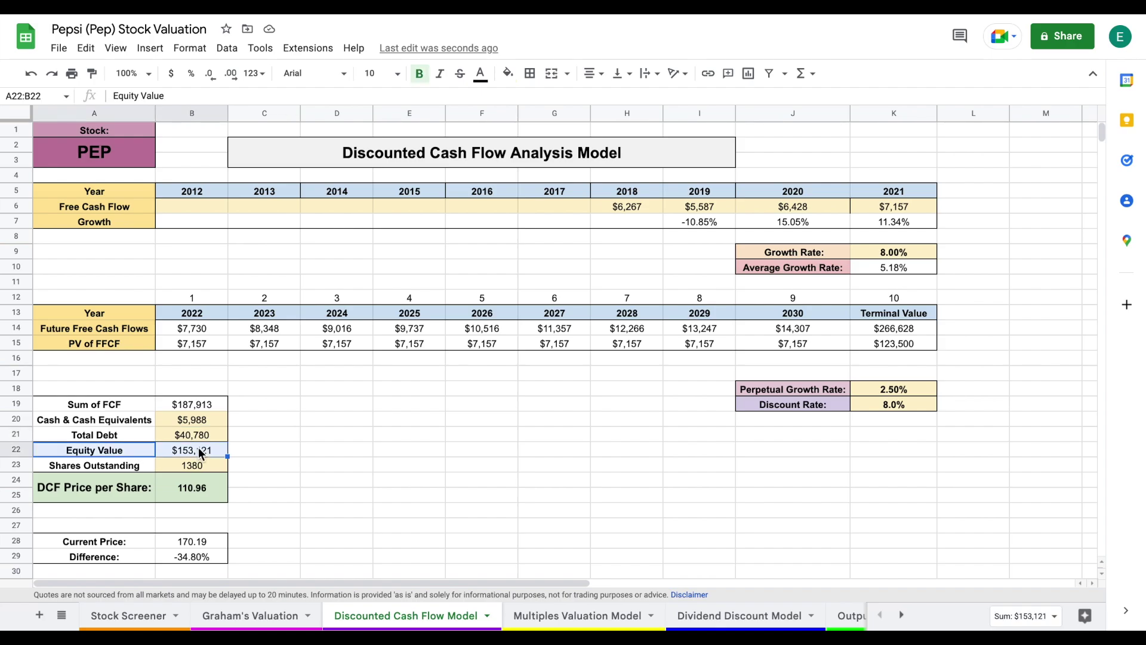
{"action": "left_click", "coordinate": [214, 466]}
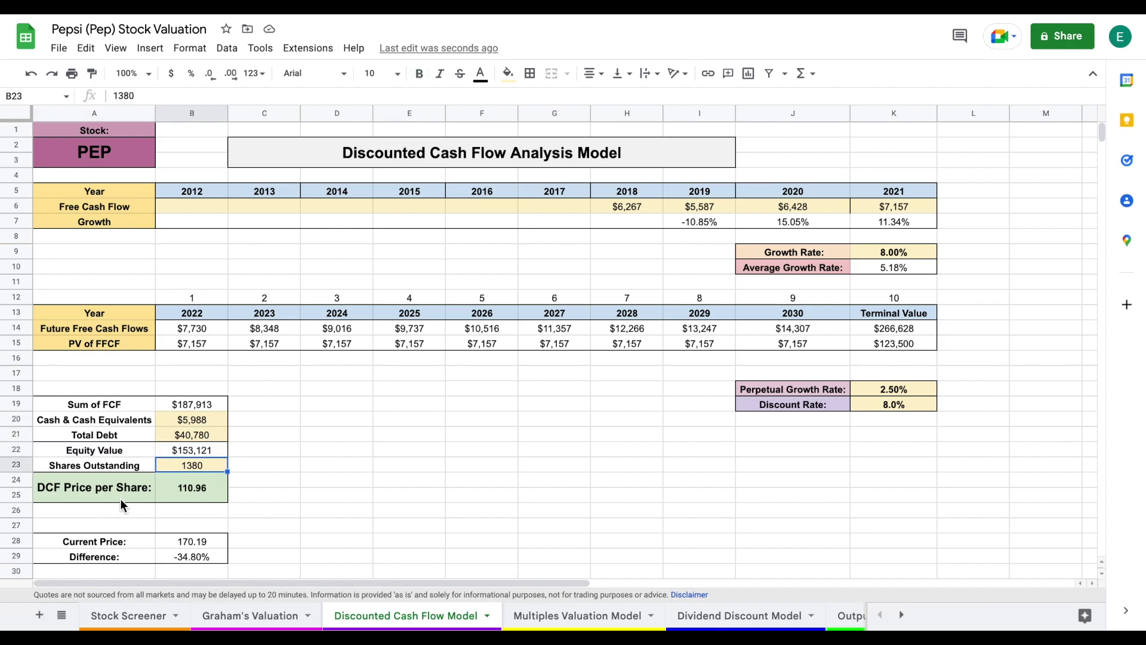
{"action": "left_click_drag", "start_coordinate": [113, 490], "coordinate": [211, 493]}
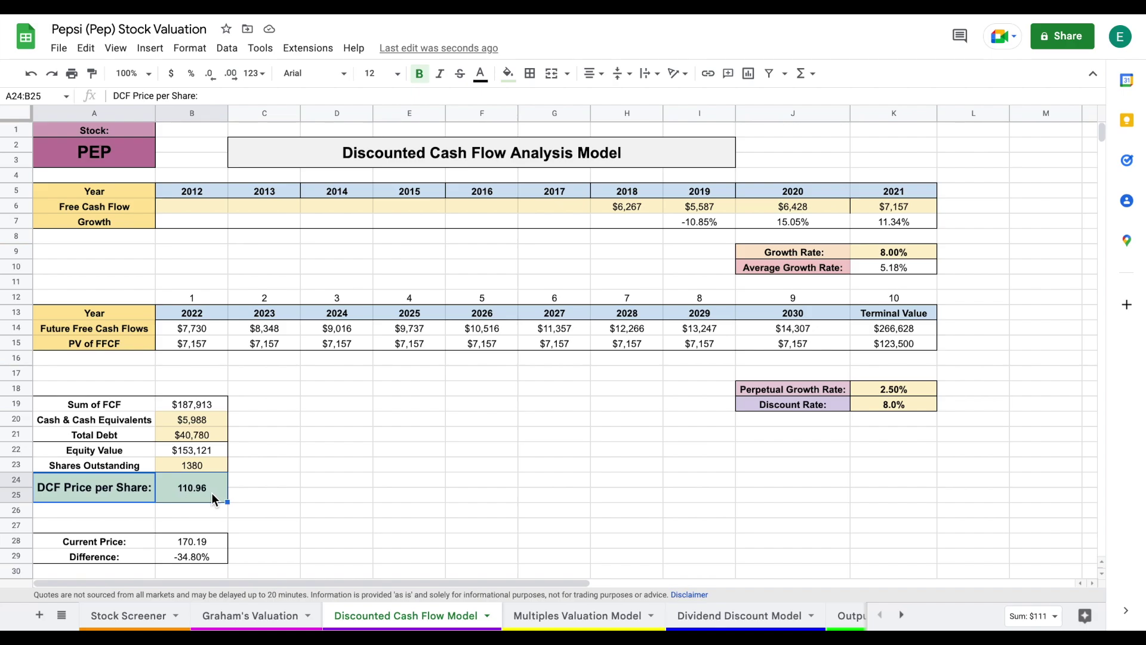
{"action": "left_click", "coordinate": [211, 492]}
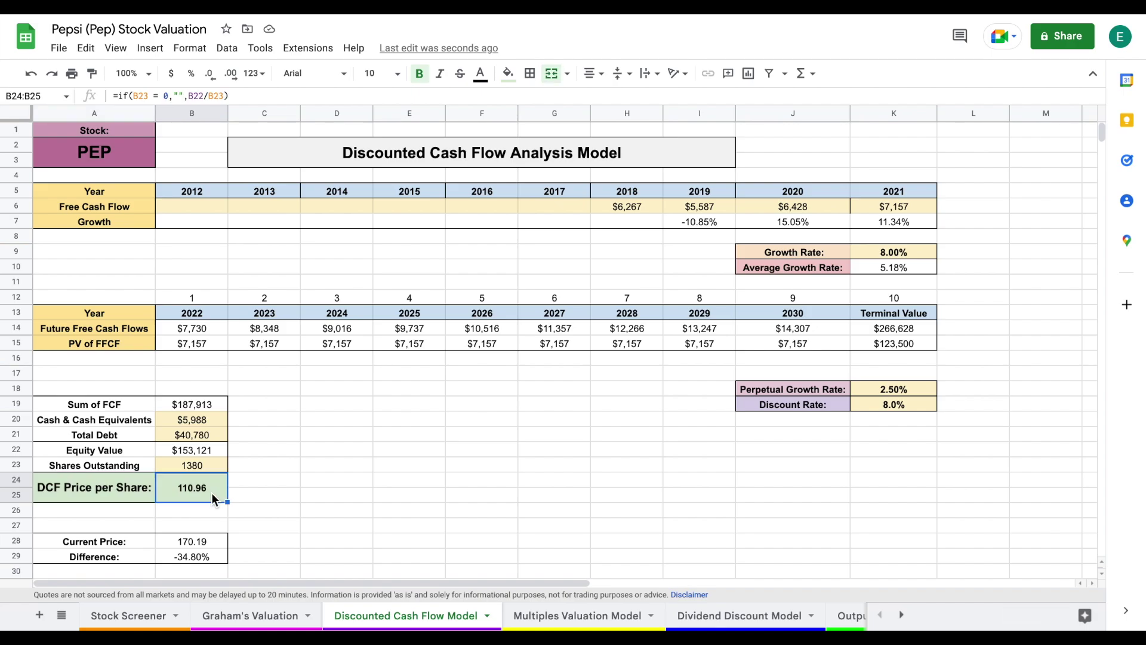
{"action": "left_click", "coordinate": [277, 613]}
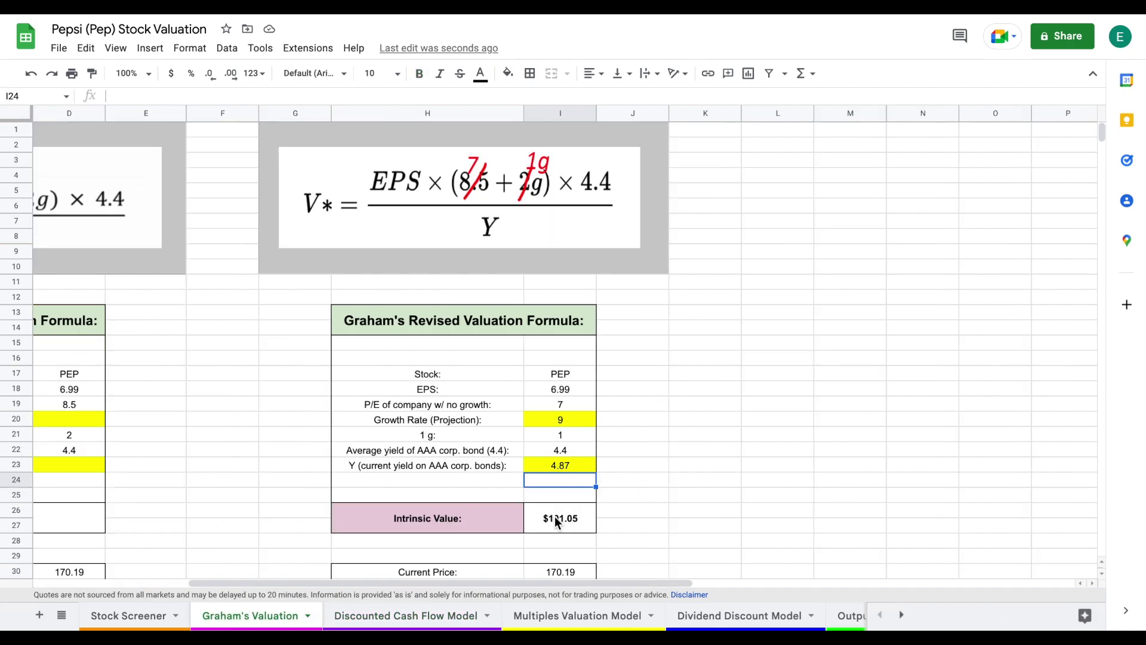
Open the Multiples Valuation Model sheet and examine the stock price, earnings per share and P/E multiples of PEP's peers KO and MNST.
{"action": "left_click", "coordinate": [599, 613]}
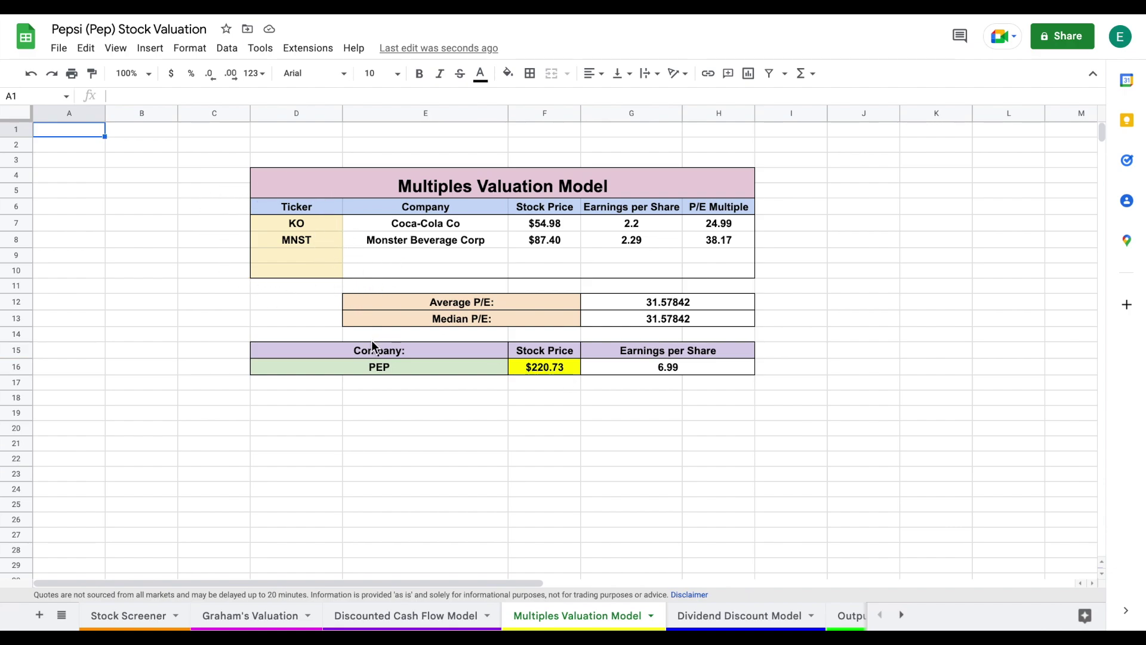
{"action": "left_click", "coordinate": [397, 372]}
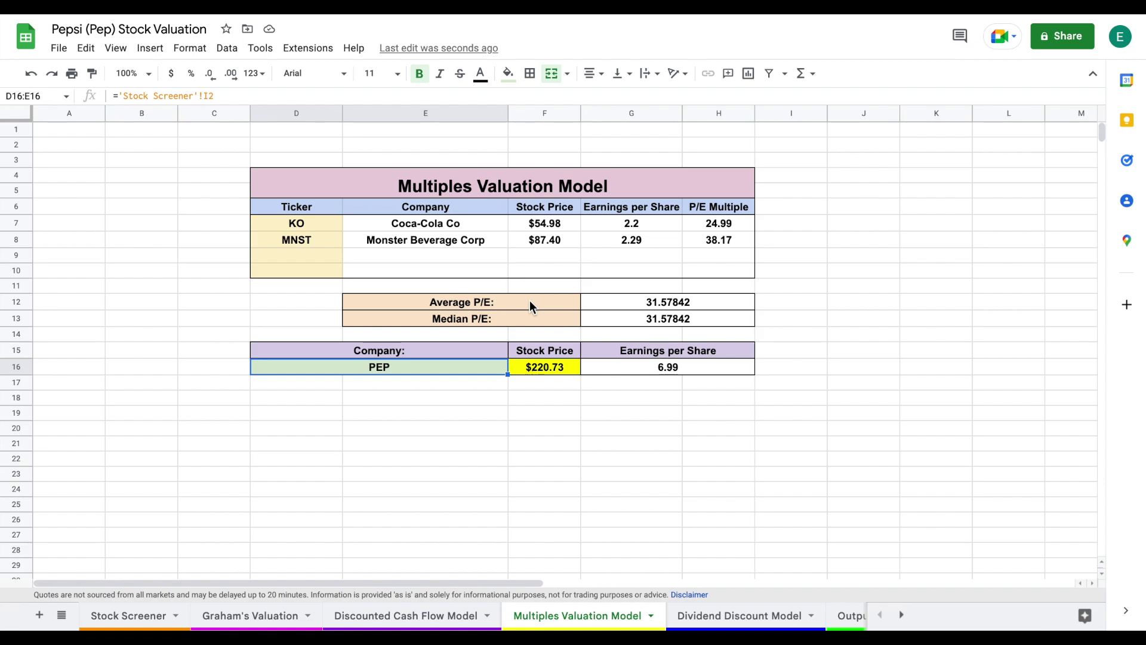
{"action": "left_click_drag", "start_coordinate": [324, 227], "coordinate": [393, 227]}
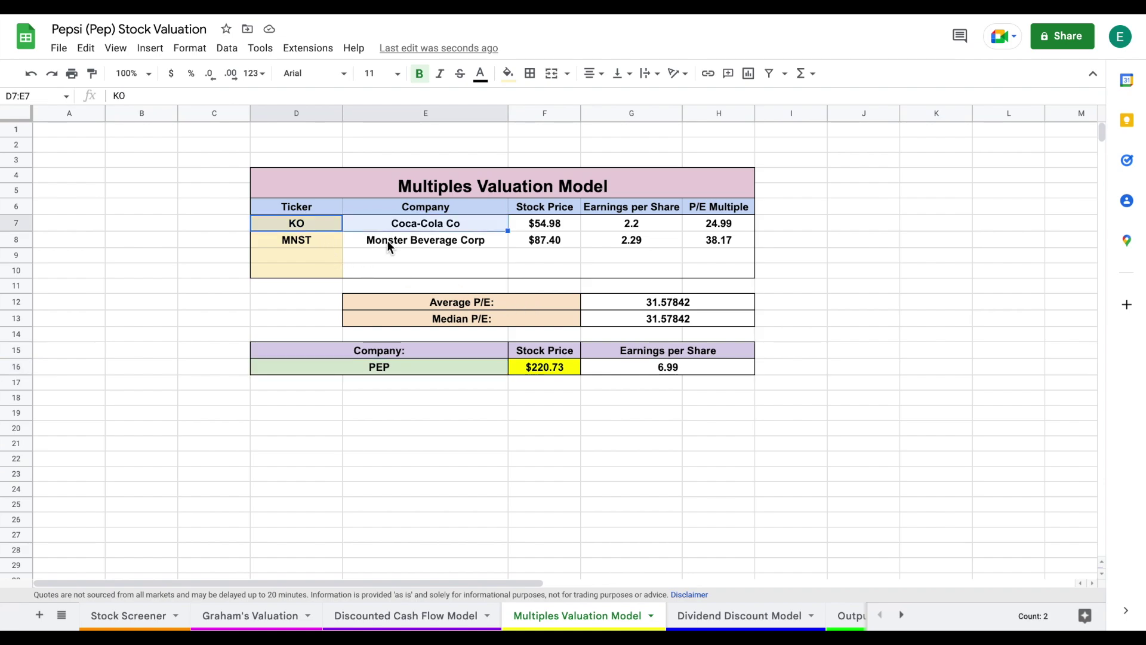
{"action": "left_click", "coordinate": [561, 227]}
{"action": "left_click", "coordinate": [651, 225]}
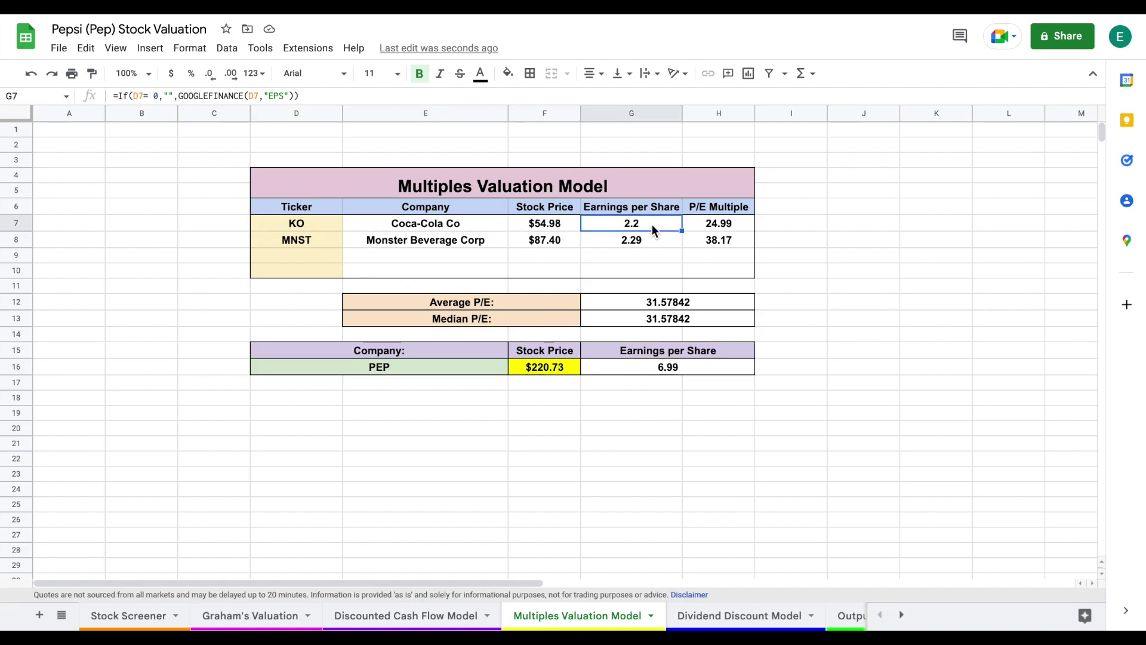
{"action": "left_click", "coordinate": [725, 229]}
{"action": "left_click_drag", "start_coordinate": [728, 230], "coordinate": [722, 252]}
Examine the peers' average P/E, PEP's earnings per share and the stock price calculated from them.
{"action": "left_click_drag", "start_coordinate": [549, 301], "coordinate": [686, 305]}
{"action": "left_click", "coordinate": [694, 302]}
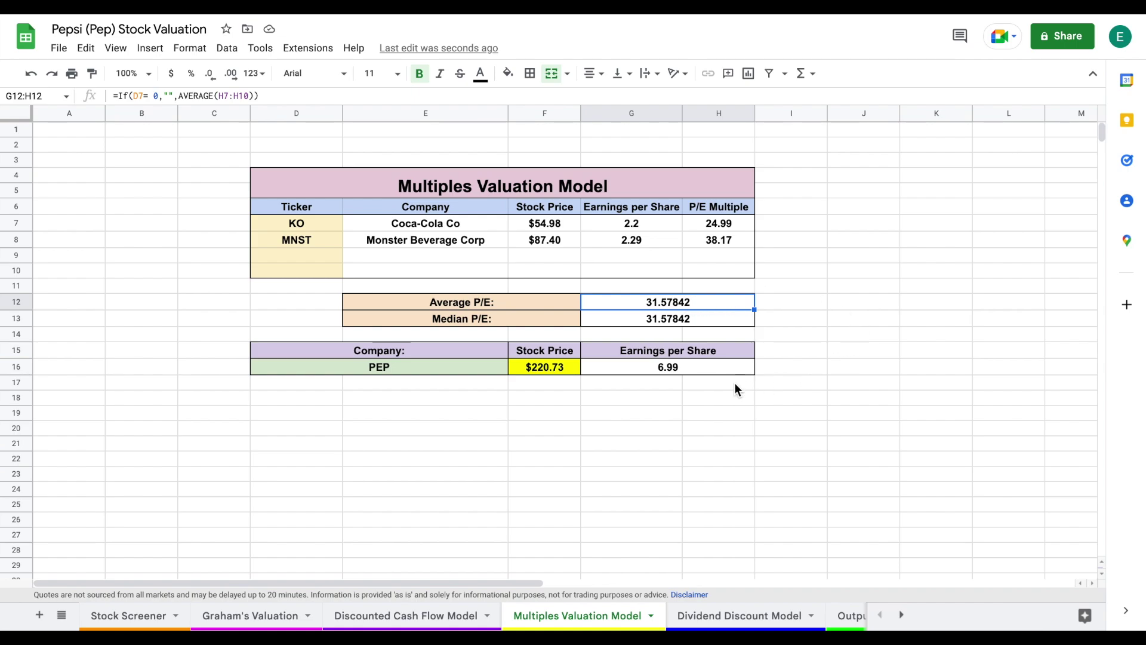
{"action": "left_click", "coordinate": [690, 367]}
{"action": "left_click", "coordinate": [549, 372]}
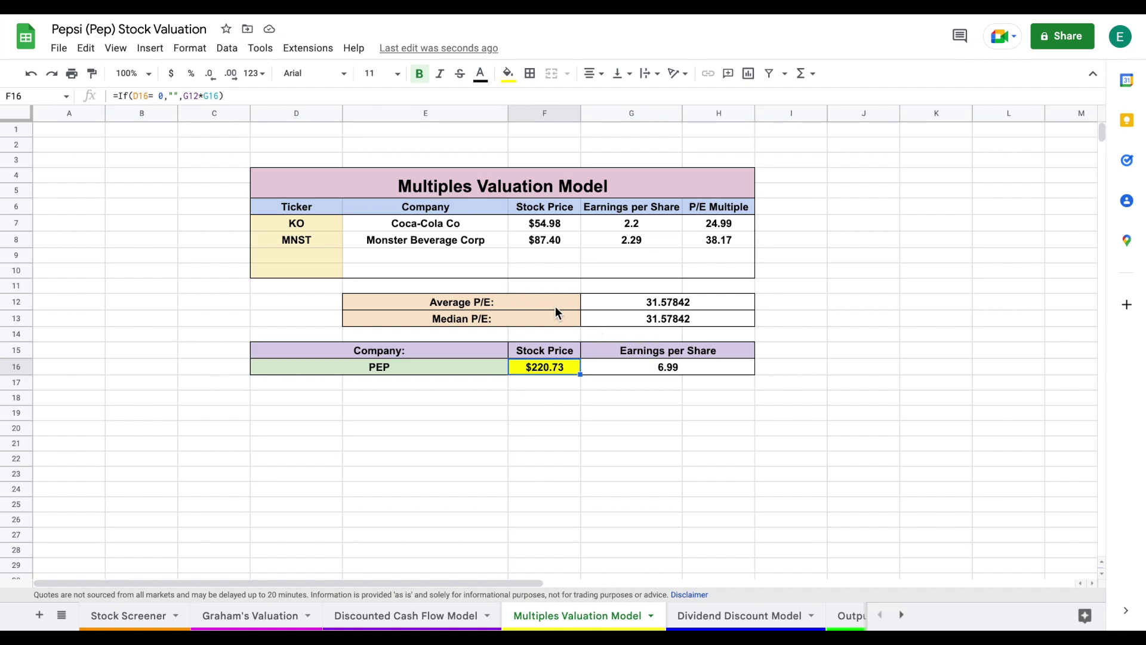
Compare the peers' average P/E with PEP's own price to earnings in the Stock Screener sheet.
{"action": "left_click_drag", "start_coordinate": [561, 303], "coordinate": [623, 304]}
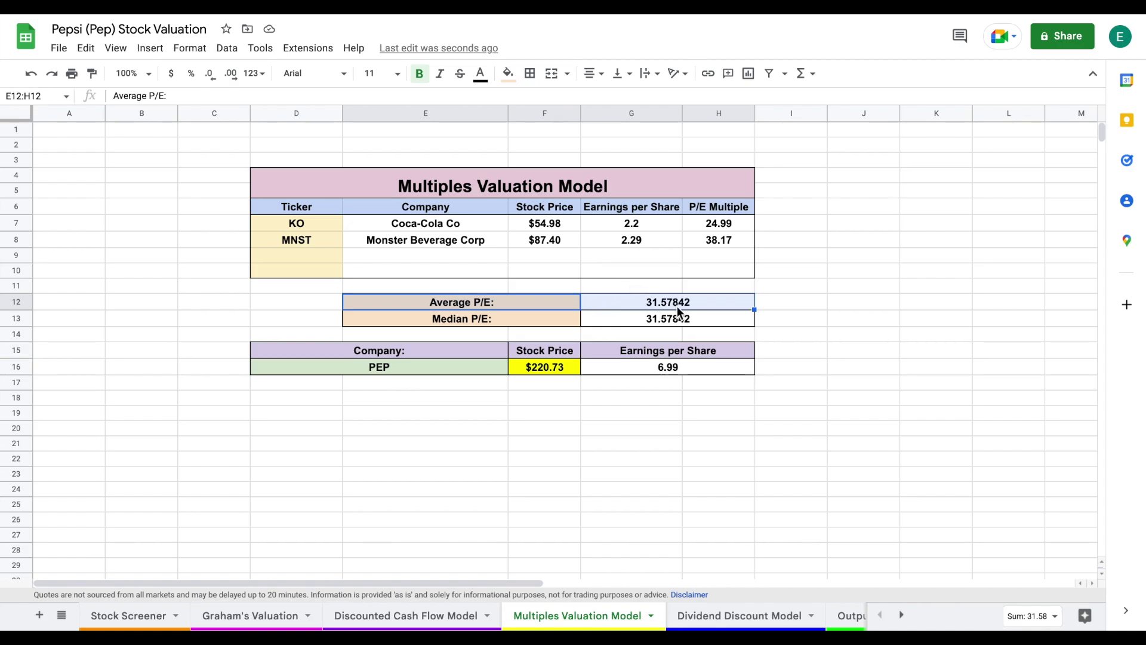
{"action": "left_click", "coordinate": [120, 614]}
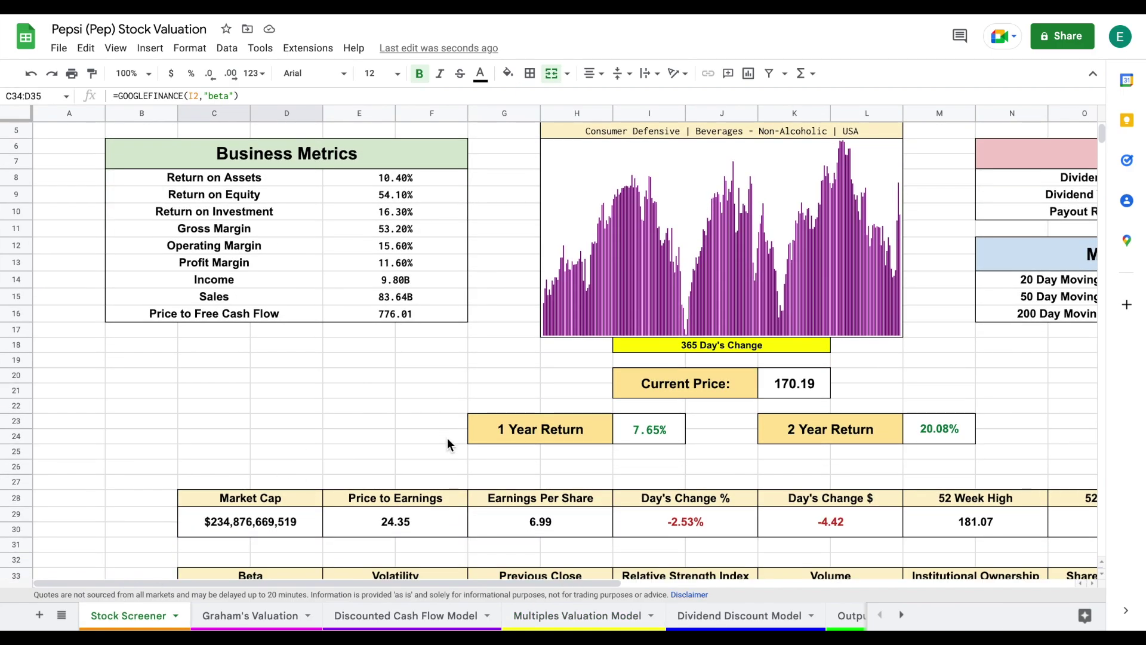
{"action": "left_click", "coordinate": [421, 528]}
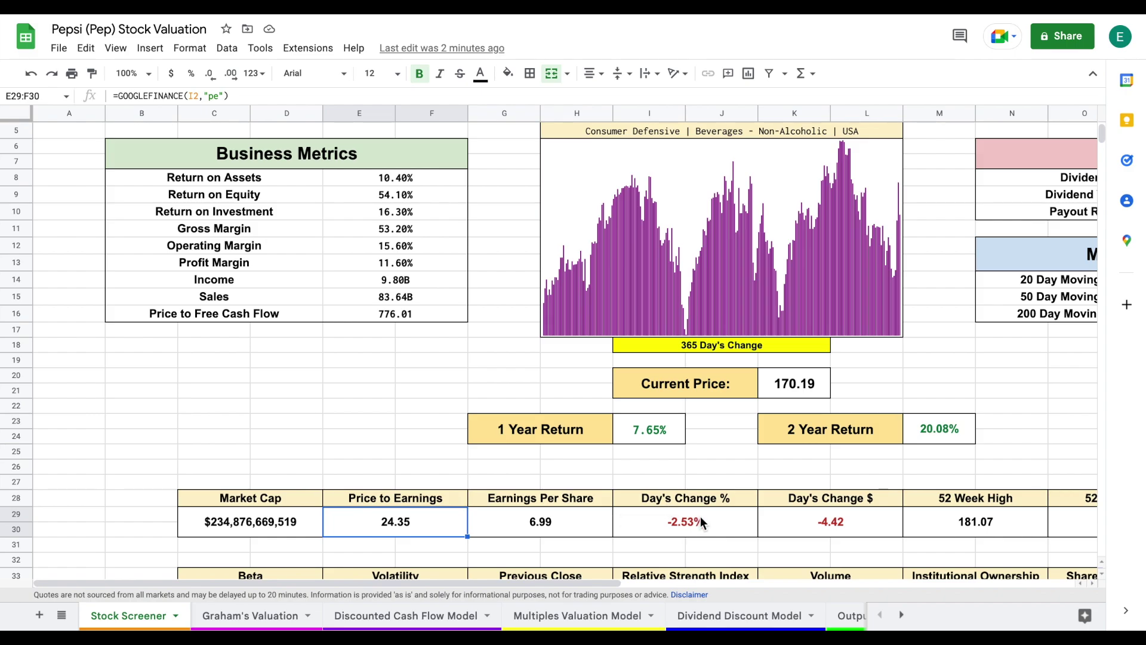
Open the Dividend Discount Model sheet and examine the dividend payouts, yearly dividends and year-by-year dividend growth rates.
{"action": "left_click", "coordinate": [751, 615]}
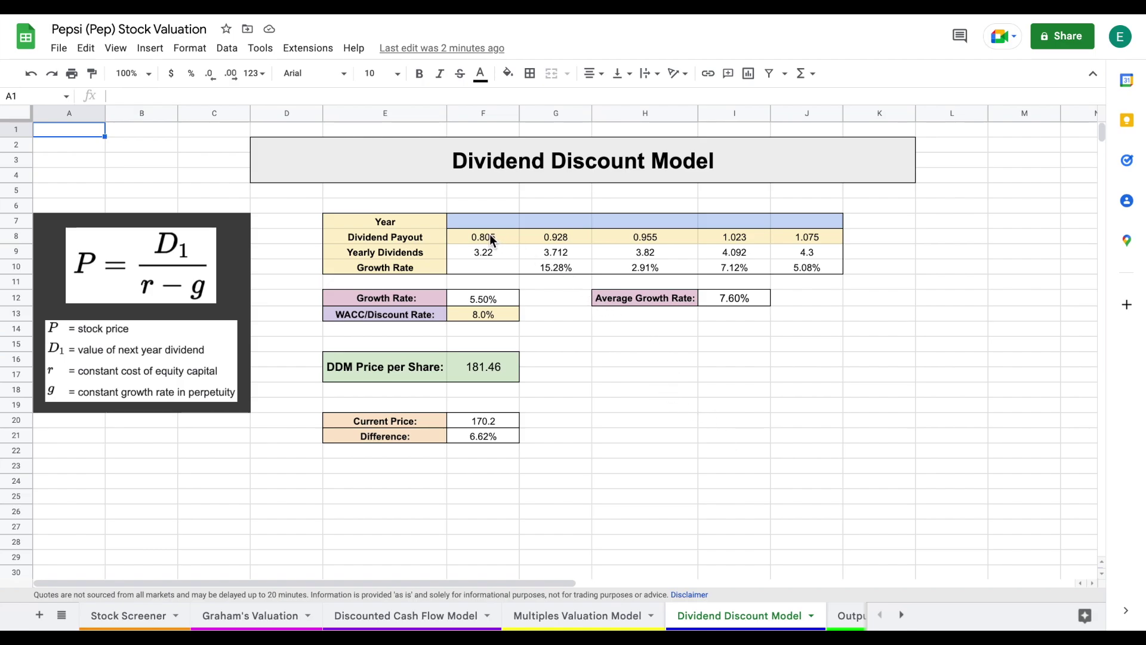
{"action": "left_click_drag", "start_coordinate": [481, 236], "coordinate": [804, 244]}
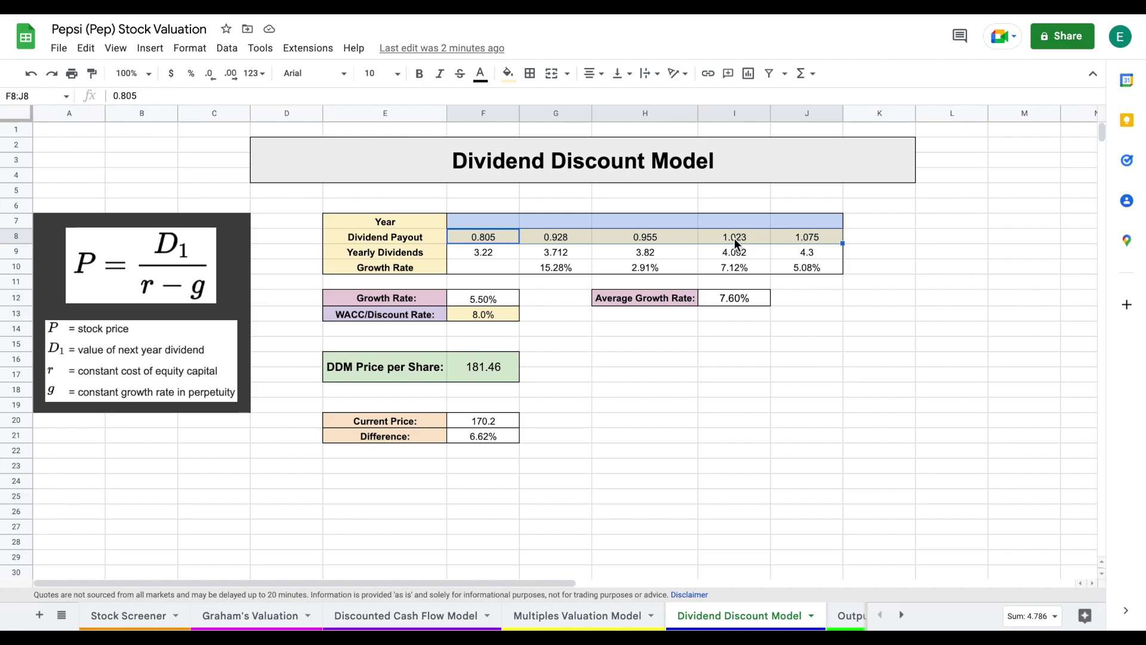
{"action": "left_click_drag", "start_coordinate": [491, 252], "coordinate": [787, 253]}
{"action": "left_click", "coordinate": [568, 267]}
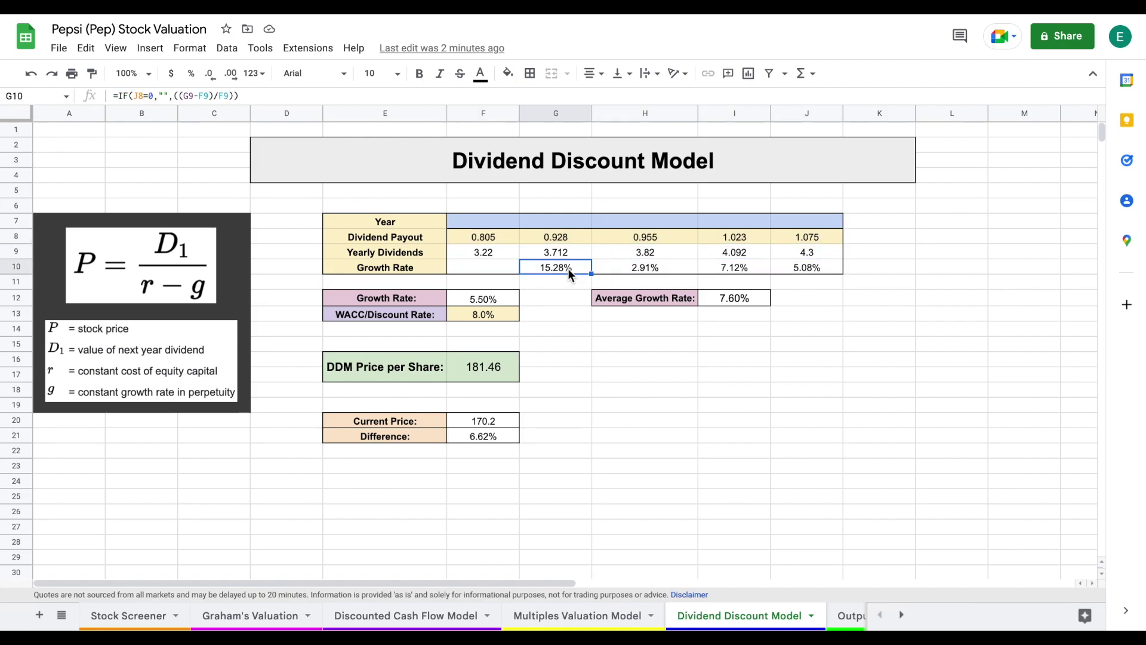
{"action": "left_click", "coordinate": [640, 268]}
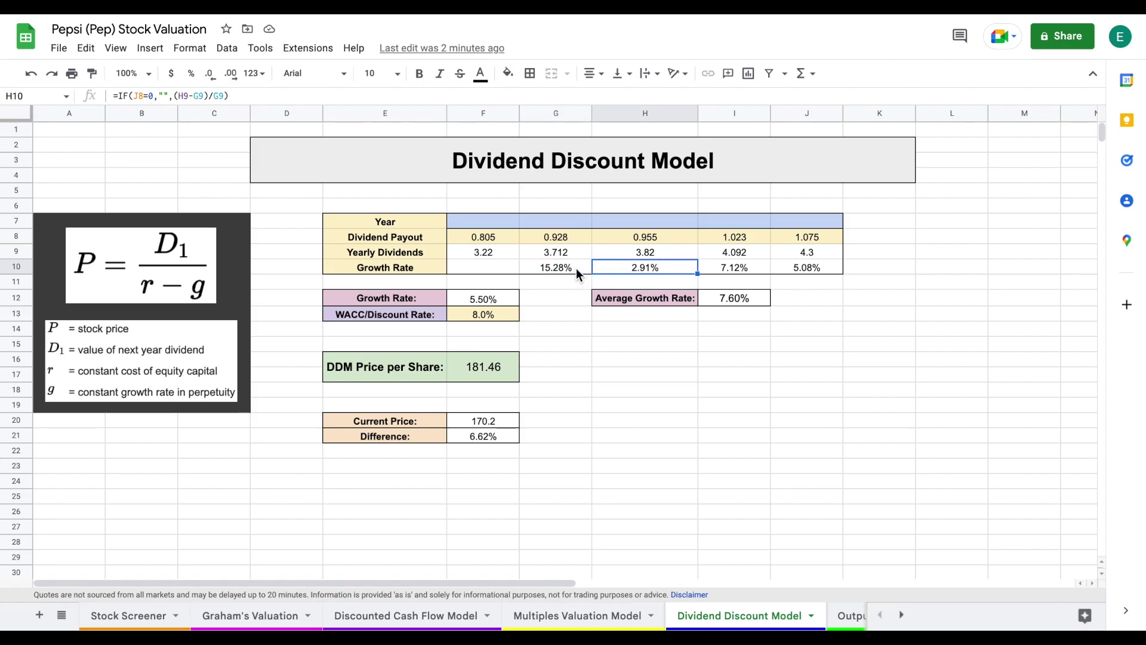
{"action": "left_click", "coordinate": [576, 268]}
{"action": "left_click", "coordinate": [668, 267]}
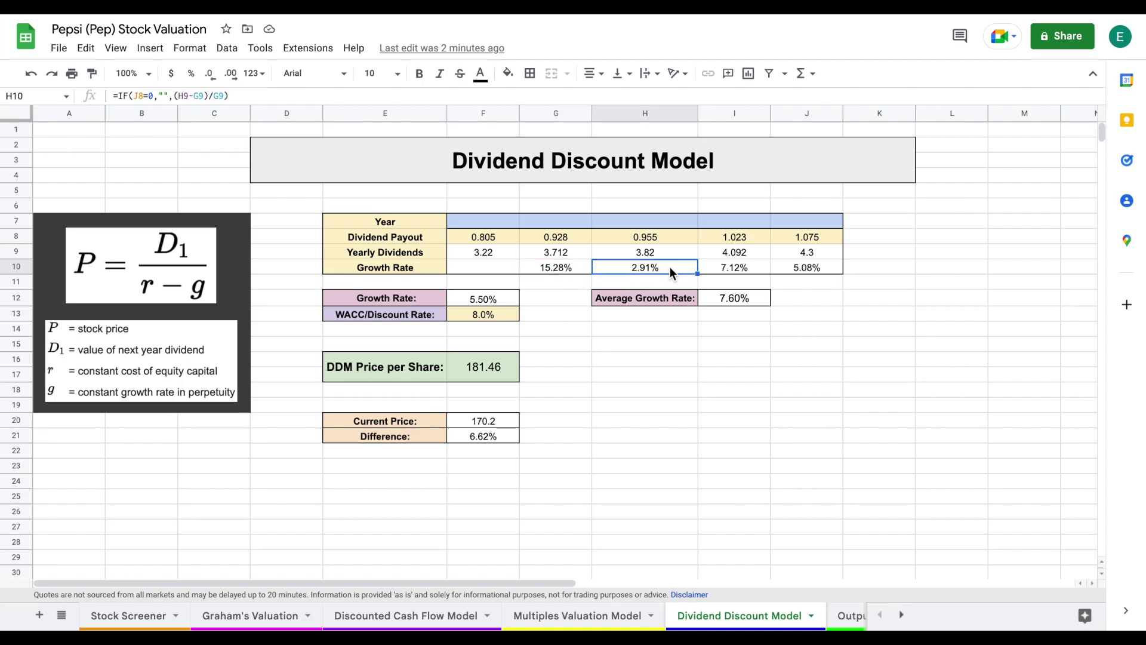
{"action": "left_click", "coordinate": [747, 267]}
{"action": "left_click", "coordinate": [827, 270]}
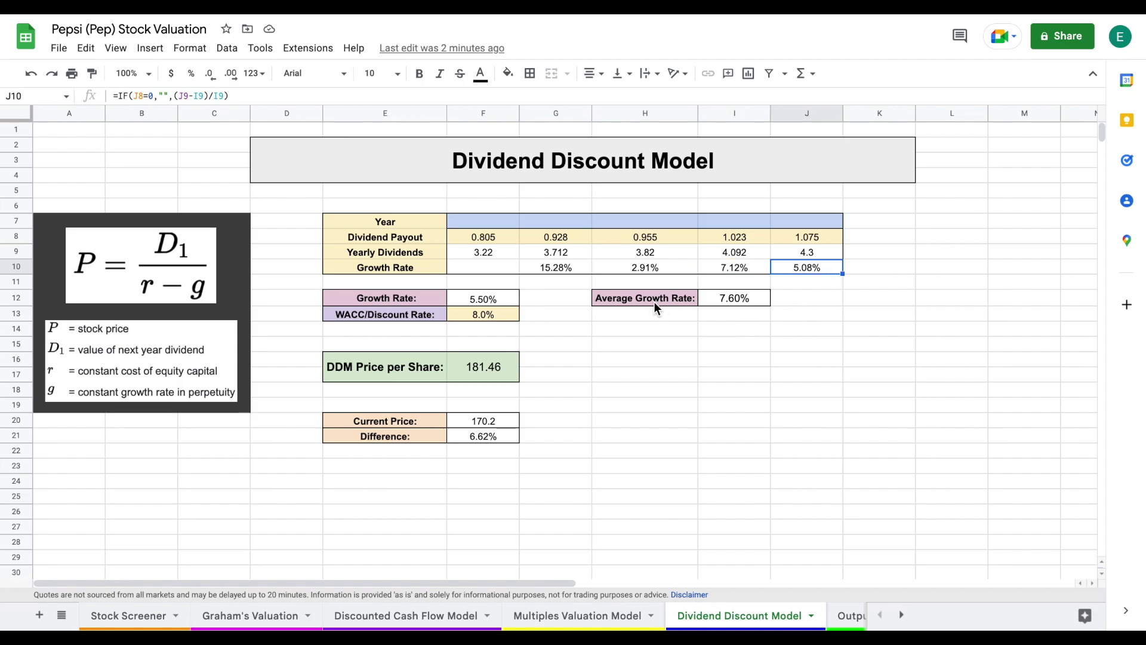
Compare the growth rate used in the Dividend Discount Model with PEP's average dividend growth rate.
{"action": "left_click_drag", "start_coordinate": [654, 302], "coordinate": [724, 296]}
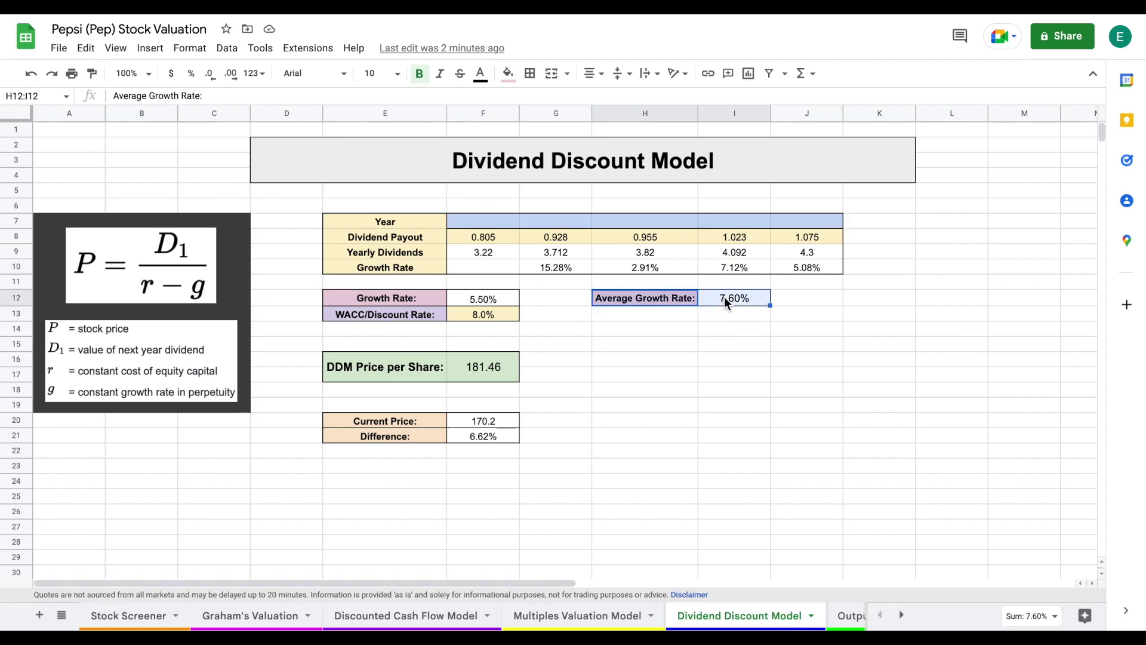
{"action": "left_click_drag", "start_coordinate": [418, 294], "coordinate": [460, 296]}
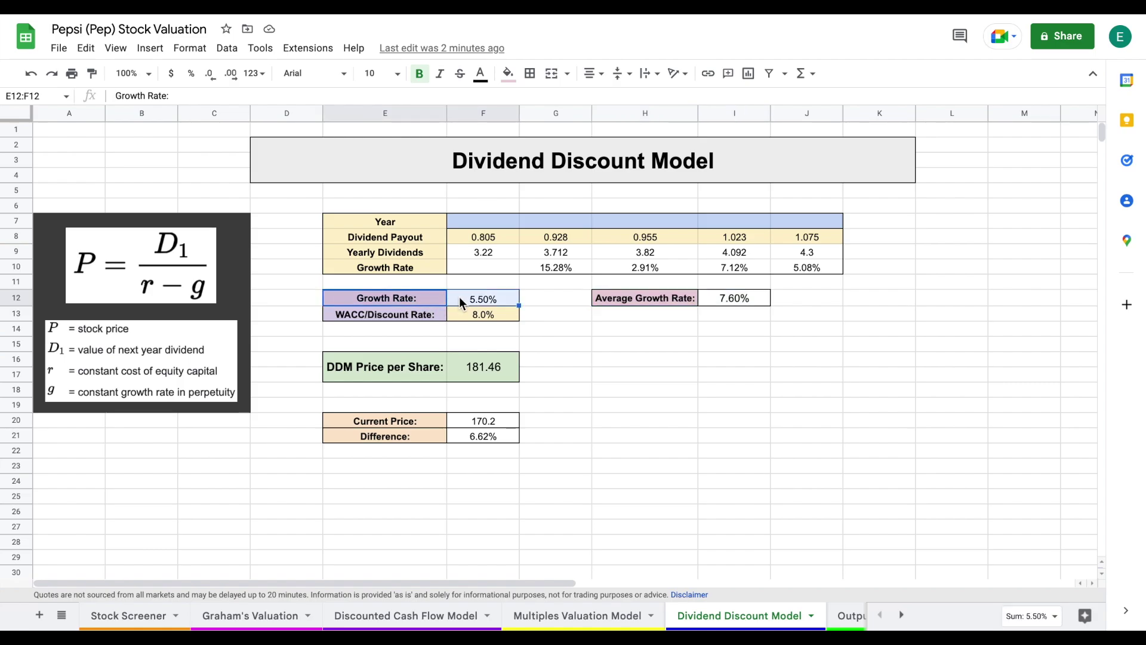
{"action": "left_click", "coordinate": [507, 300]}
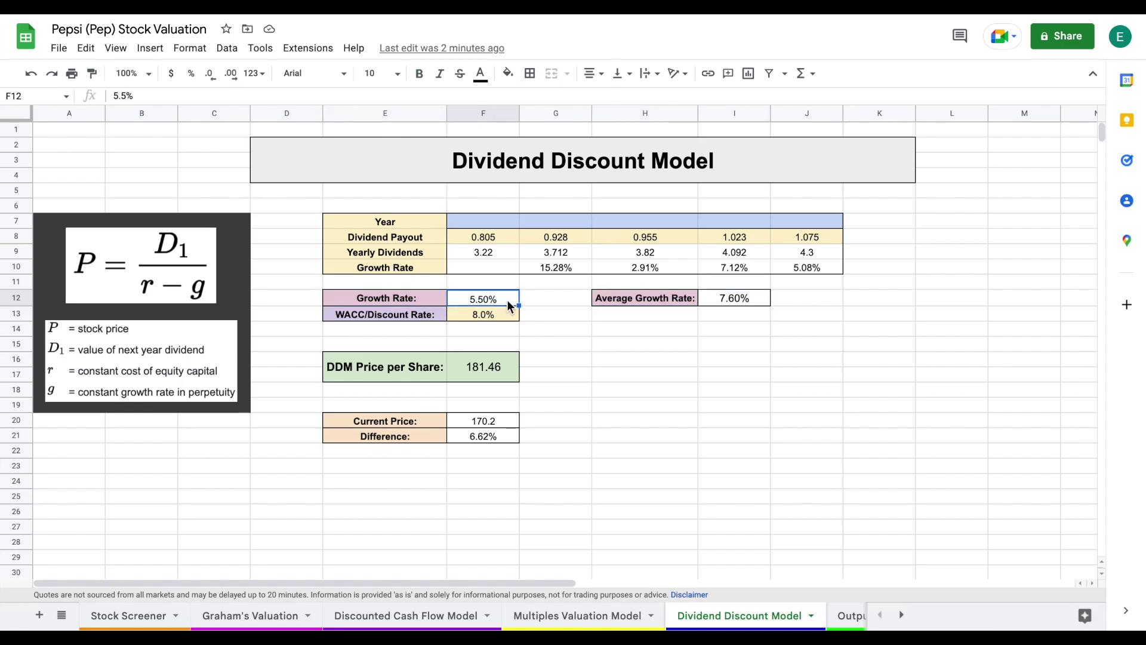
{"action": "left_click_drag", "start_coordinate": [670, 298], "coordinate": [710, 300]}
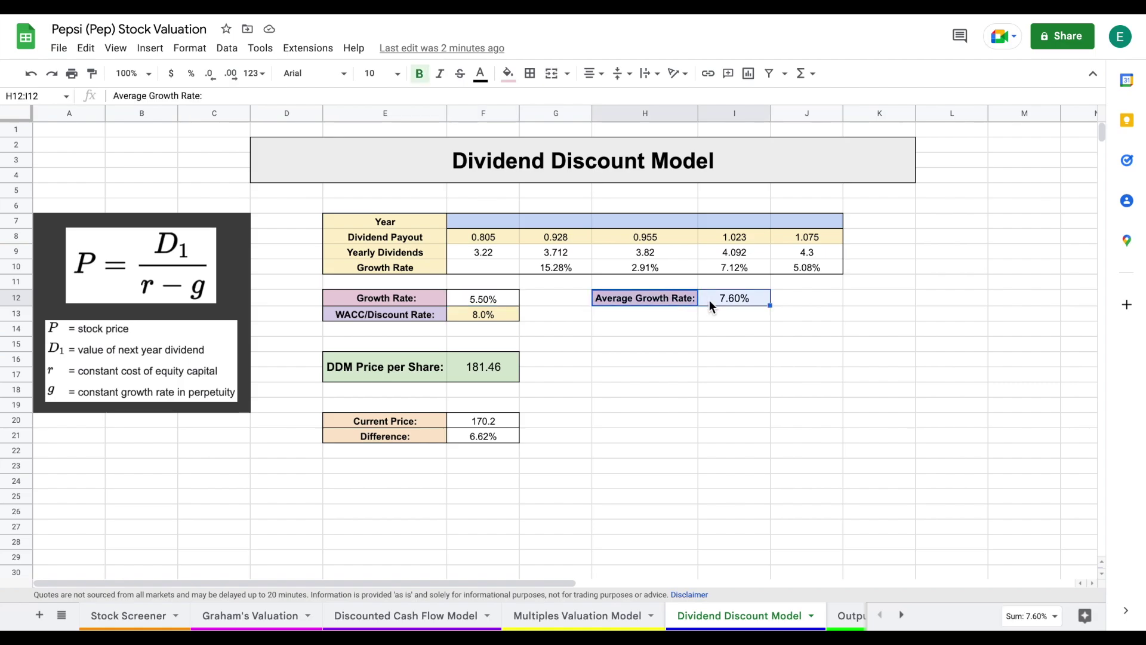
Check the Dividend Data in the Stock Screener and the Discounted Cash Flow Model's inputs, ending back on the Dividend Discount Model sheet.
{"action": "left_click", "coordinate": [129, 611]}
{"action": "scroll", "coordinate": [931, 284], "scroll_direction": "right", "scroll_amount": 4}
{"action": "scroll", "coordinate": [924, 280], "scroll_direction": "up", "scroll_amount": 1}
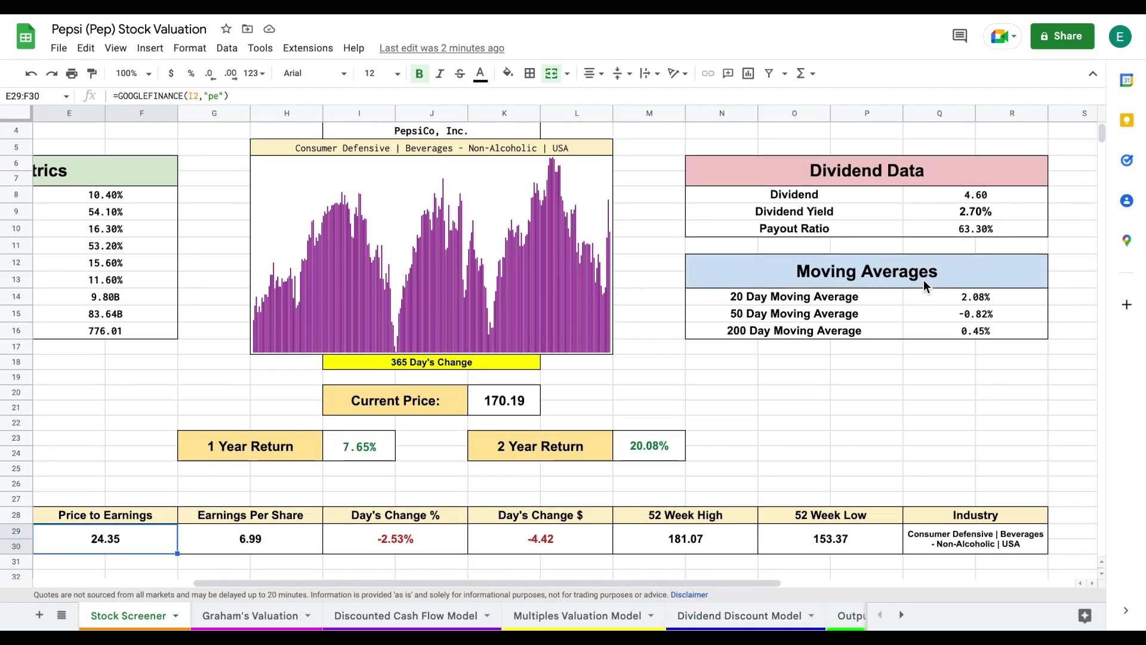
{"action": "left_click", "coordinate": [384, 615]}
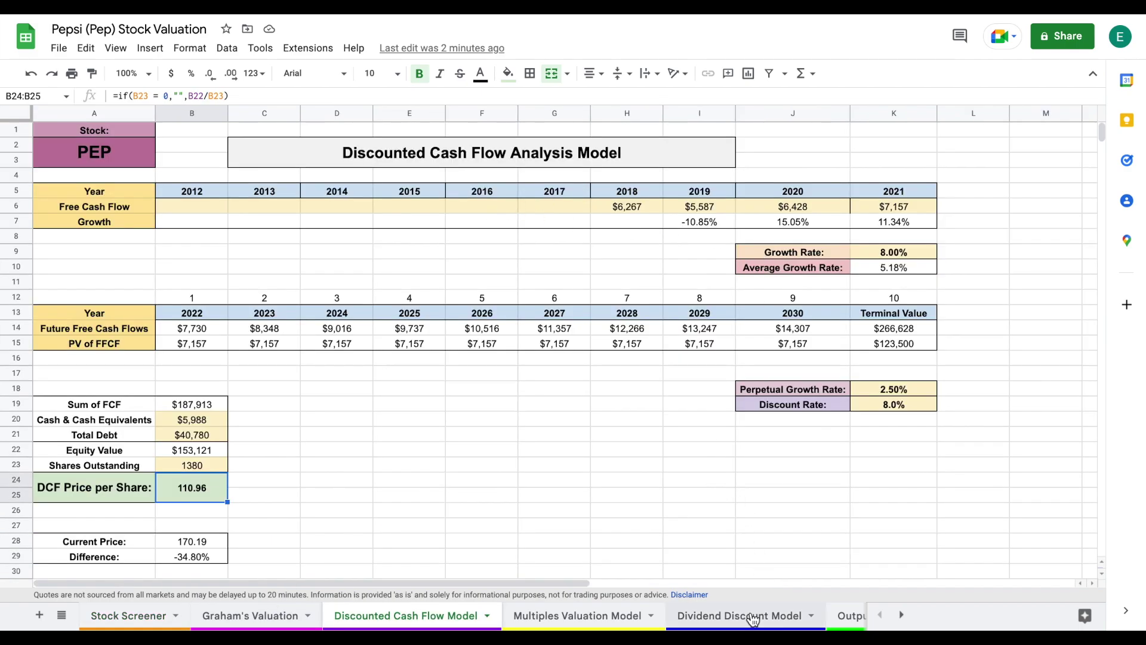
{"action": "left_click", "coordinate": [740, 615]}
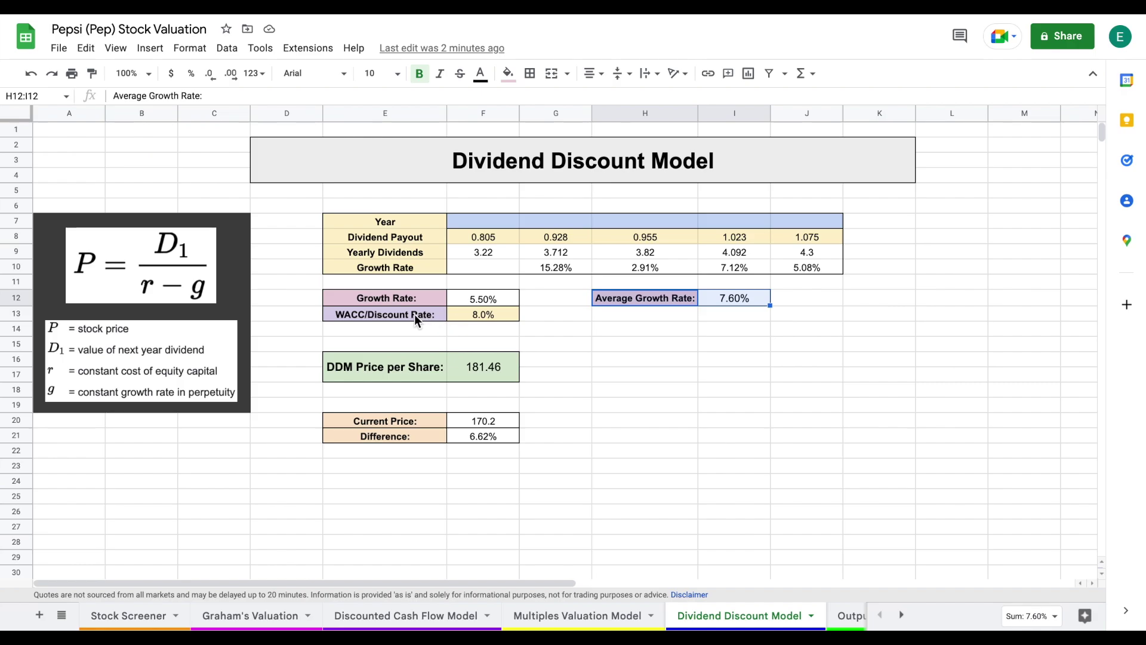
Examine the WACC/discount rate and the formula behind the DDM price per share.
{"action": "left_click_drag", "start_coordinate": [414, 314], "coordinate": [462, 314]}
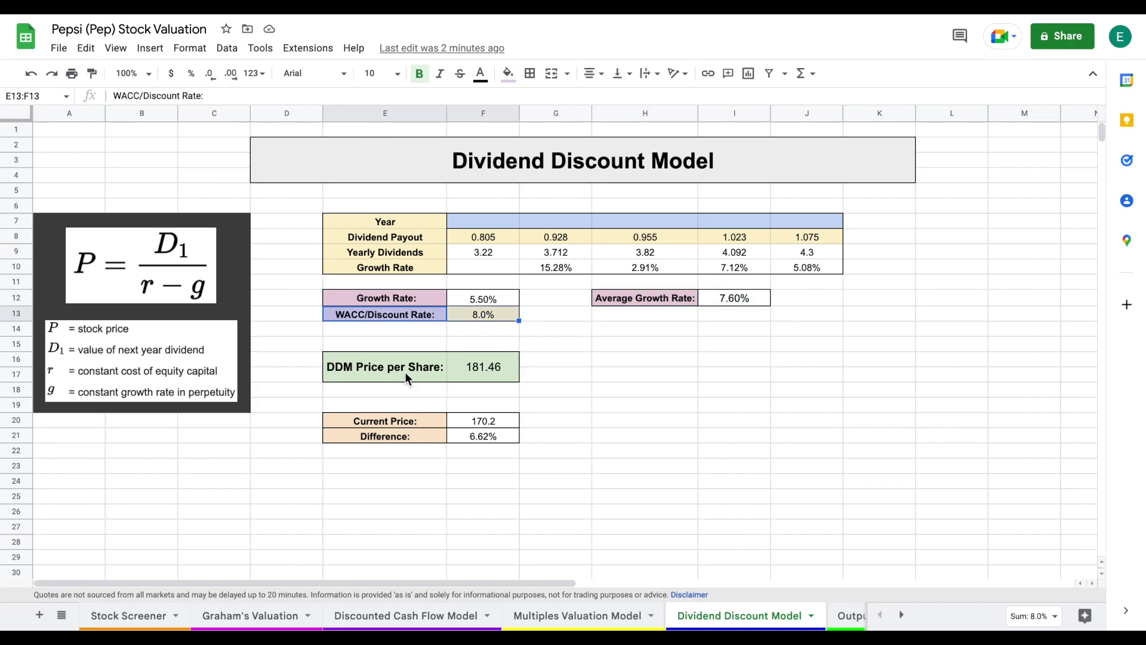
{"action": "left_click_drag", "start_coordinate": [405, 371], "coordinate": [462, 369]}
{"action": "left_click", "coordinate": [485, 370]}
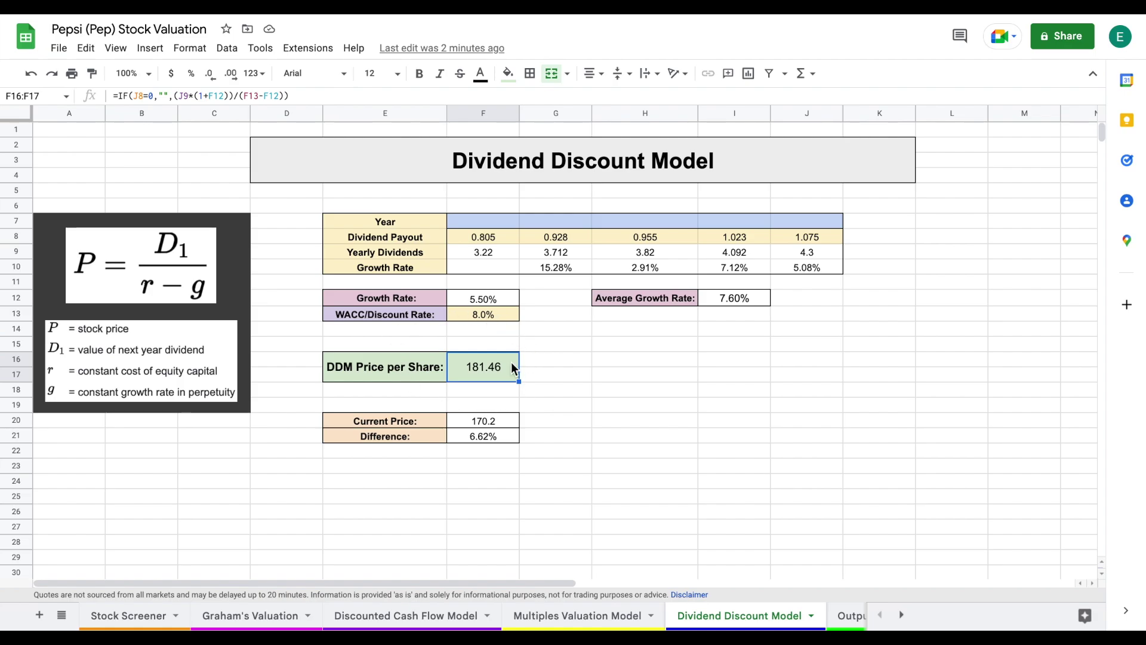
Open the Output sheet and review the Graham, multiples, discounted cash flow and dividend discount valuations.
{"action": "left_click", "coordinate": [844, 616]}
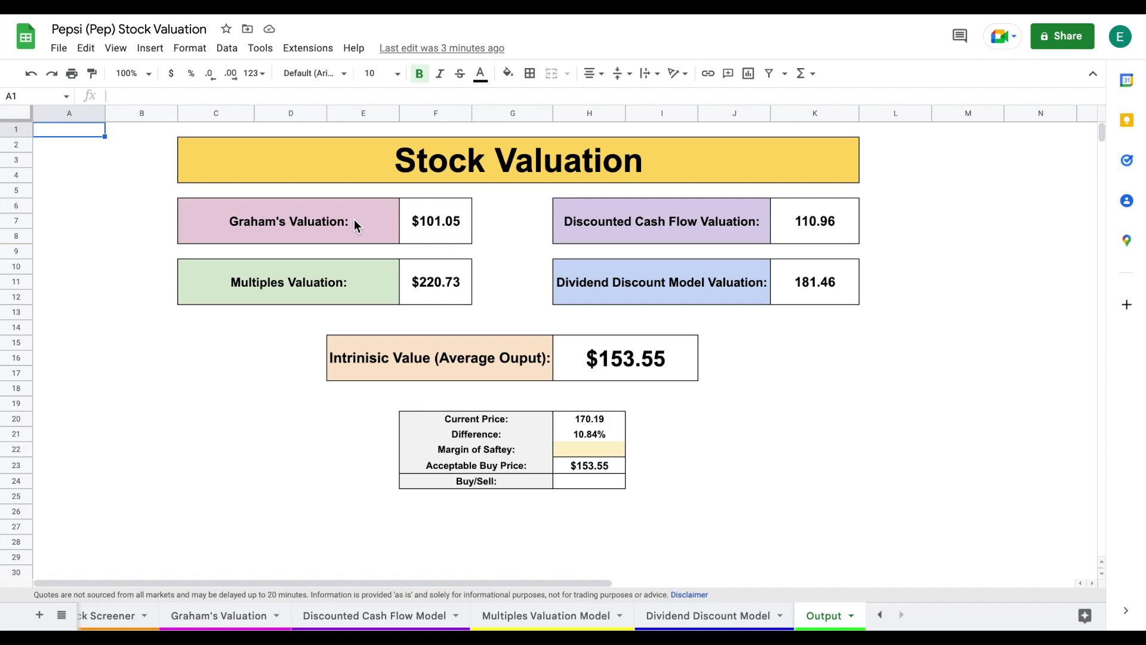
{"action": "left_click_drag", "start_coordinate": [351, 230], "coordinate": [441, 235]}
{"action": "left_click_drag", "start_coordinate": [360, 297], "coordinate": [428, 299]}
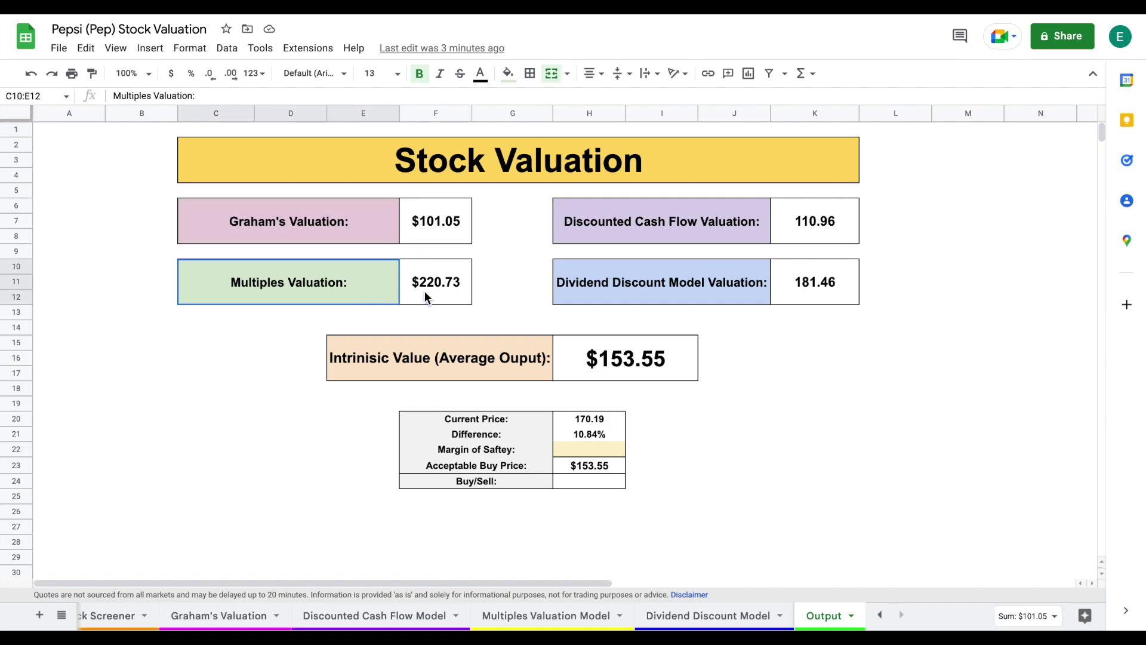
{"action": "left_click_drag", "start_coordinate": [734, 230], "coordinate": [788, 235]}
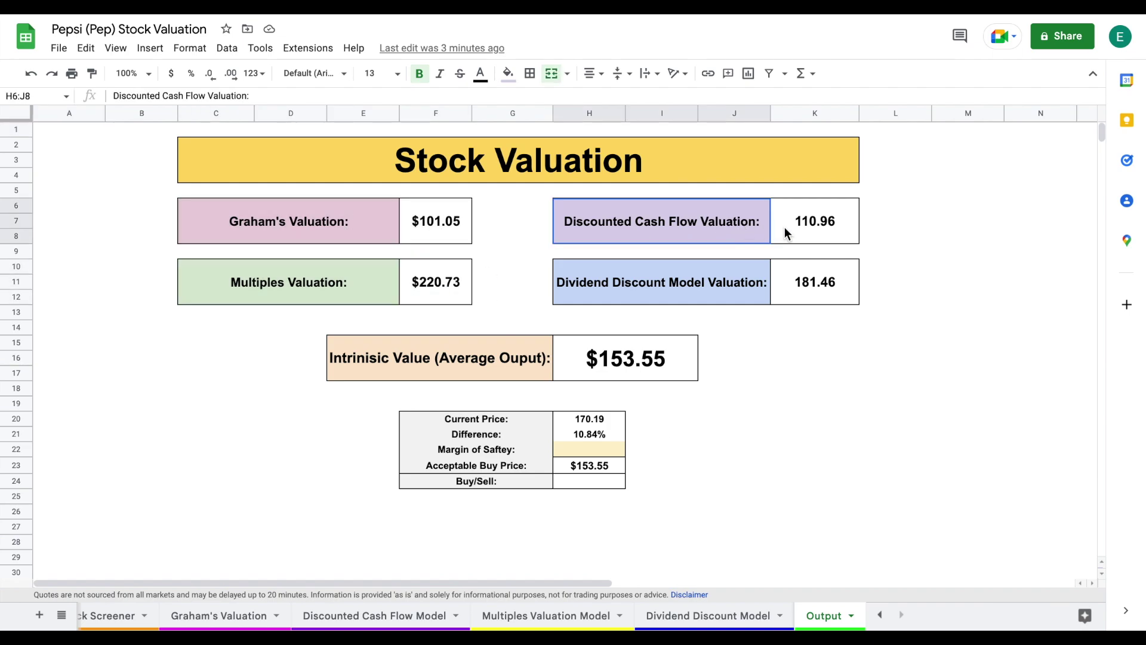
{"action": "left_click", "coordinate": [722, 293]}
{"action": "left_click_drag", "start_coordinate": [721, 292], "coordinate": [819, 297]}
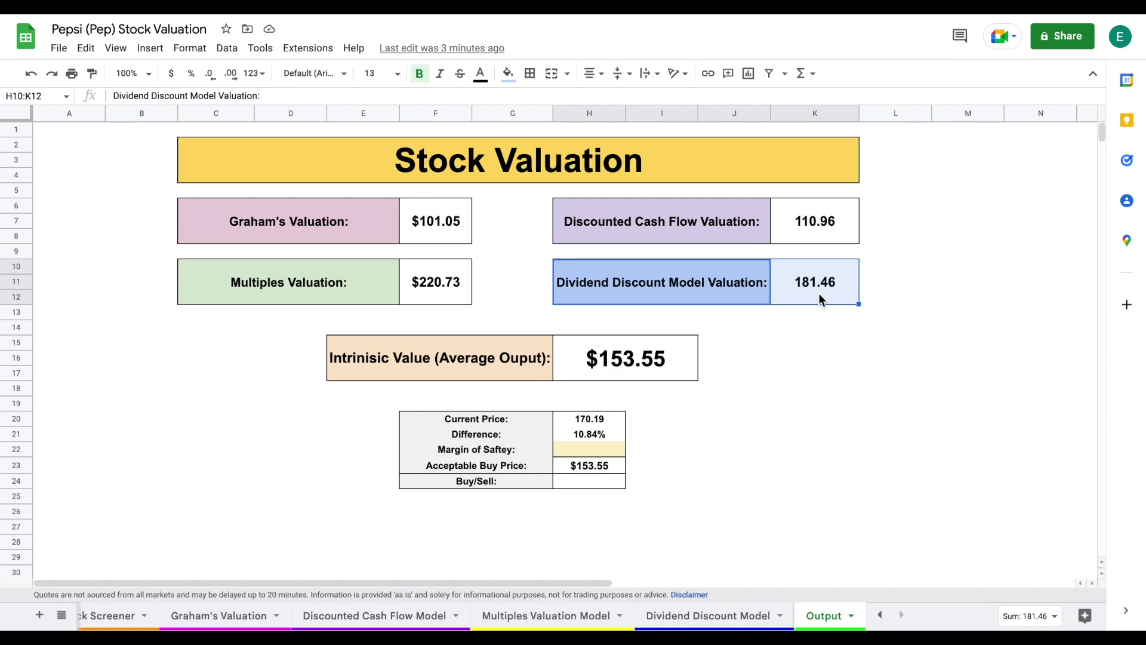
{"action": "left_click", "coordinate": [819, 292]}
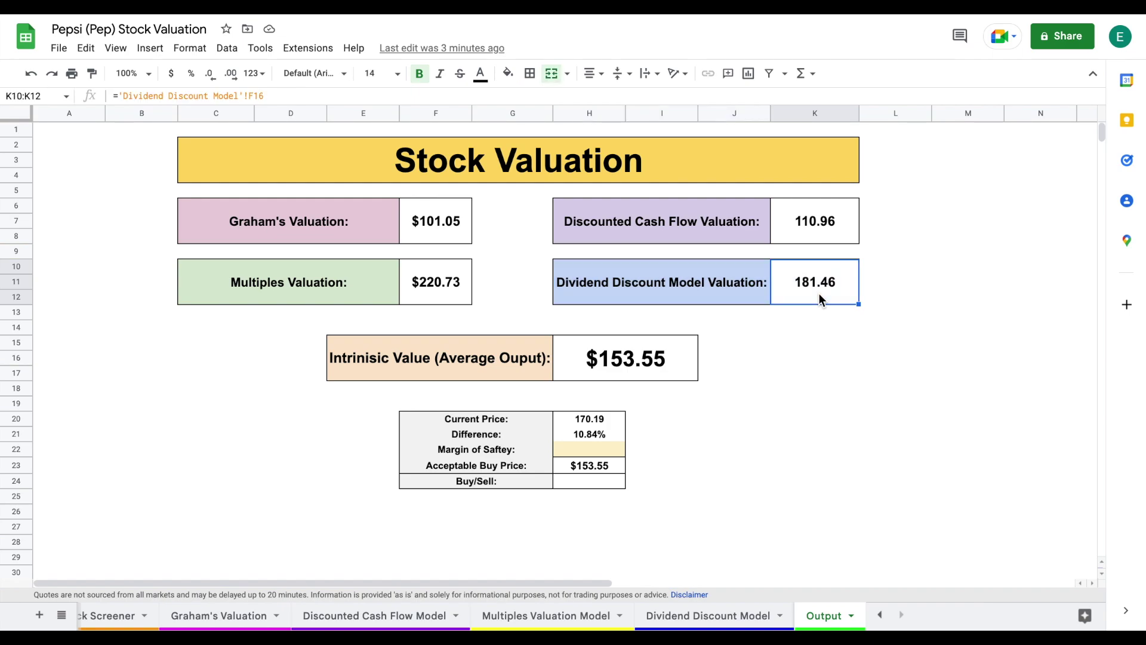
{"action": "left_click_drag", "start_coordinate": [710, 292], "coordinate": [801, 289]}
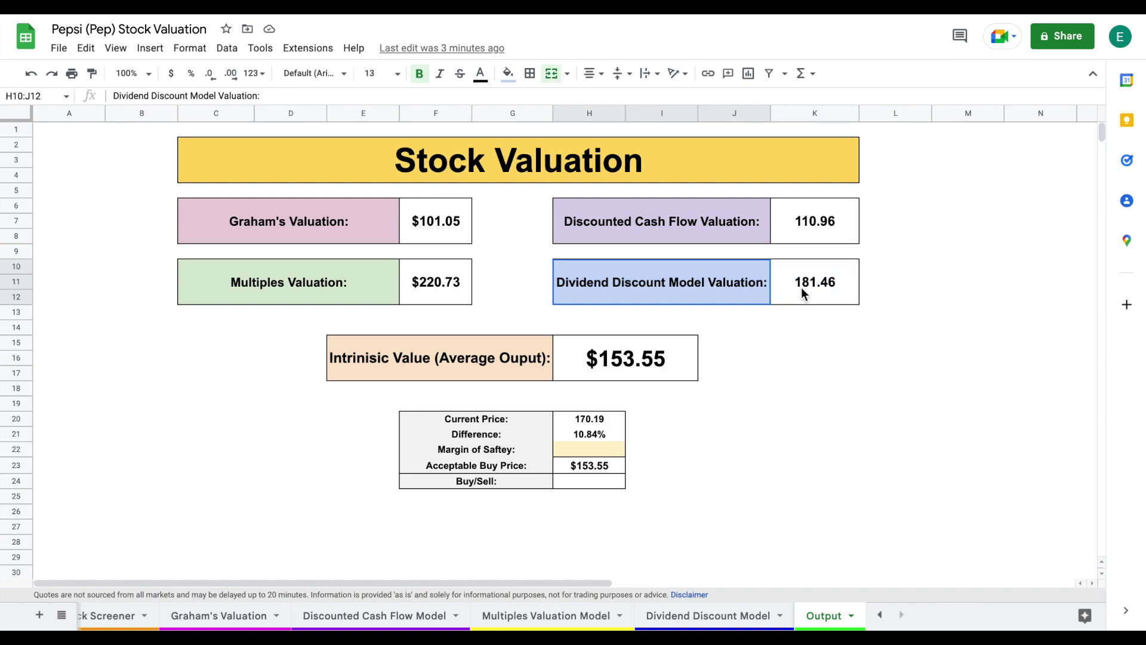
Compare Graham's valuation with the discounted cash flow valuation on the Output sheet.
{"action": "left_click_drag", "start_coordinate": [366, 240], "coordinate": [420, 239]}
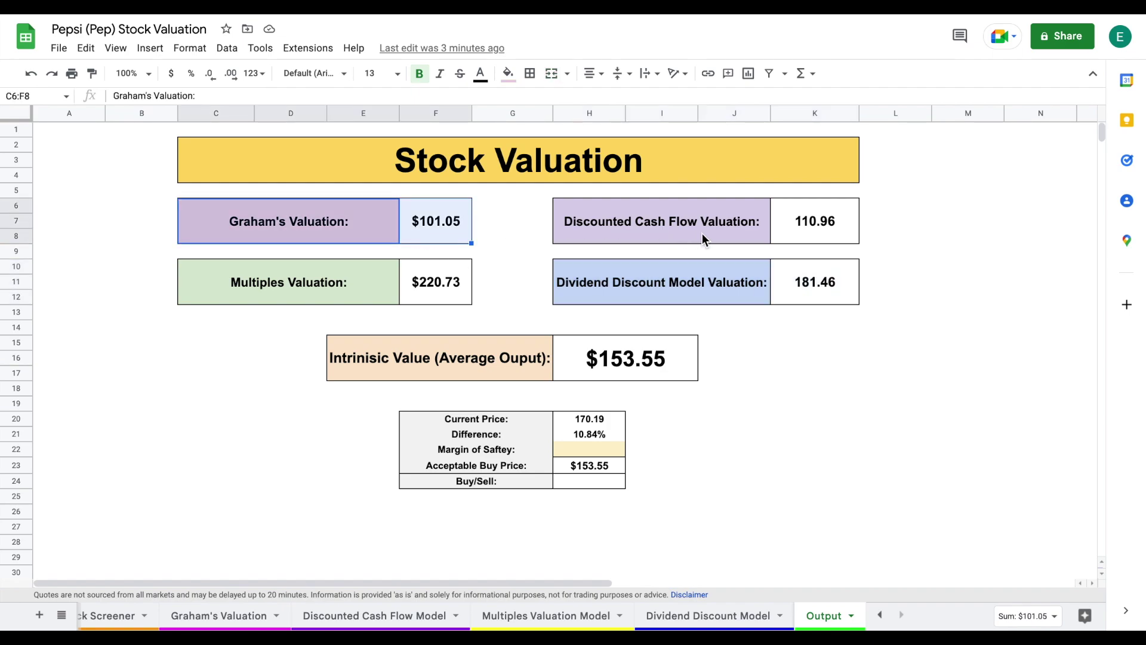
{"action": "left_click_drag", "start_coordinate": [706, 239], "coordinate": [807, 237]}
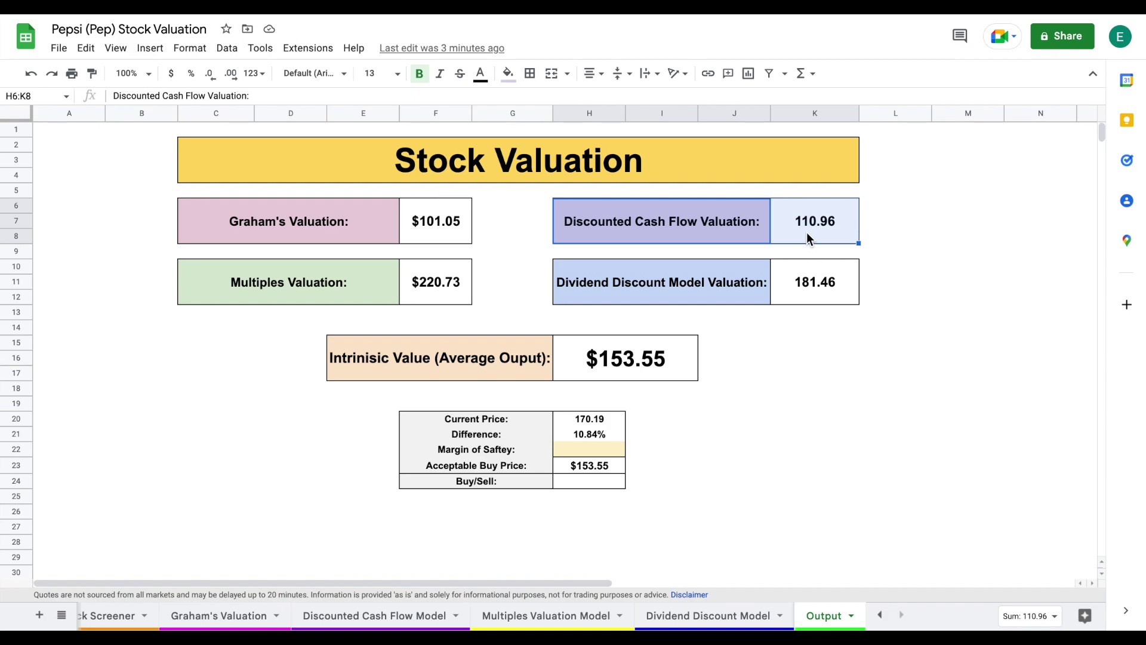
{"action": "left_click", "coordinate": [959, 257]}
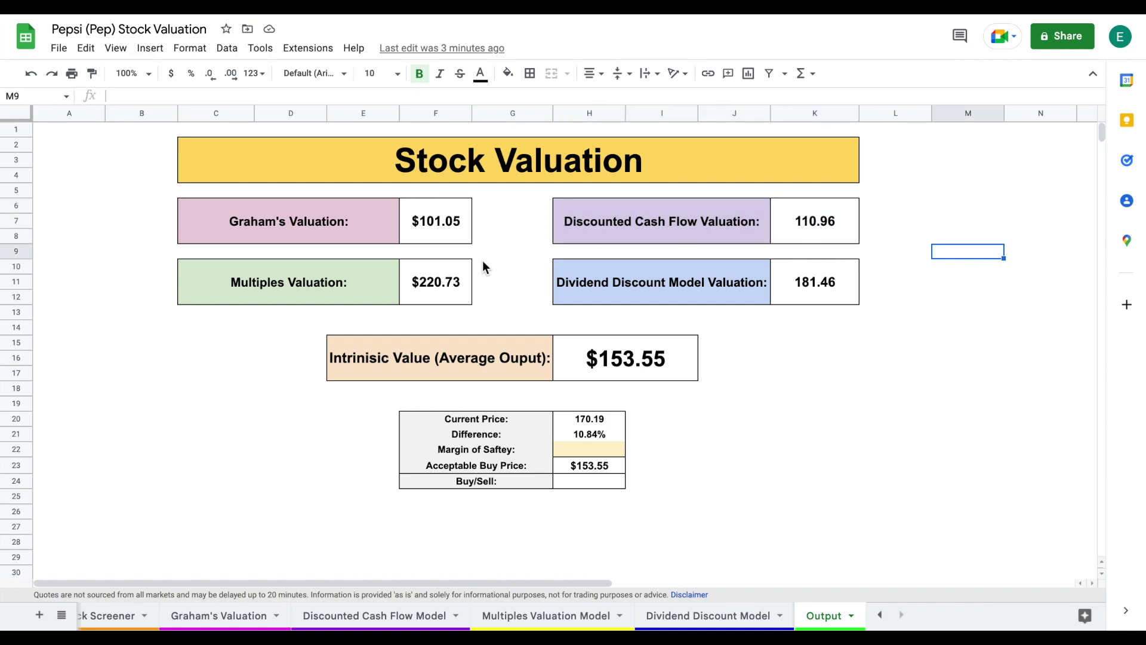
Examine the intrinsic value averaged from the four models and compare it with the current price.
{"action": "left_click_drag", "start_coordinate": [514, 378], "coordinate": [582, 376]}
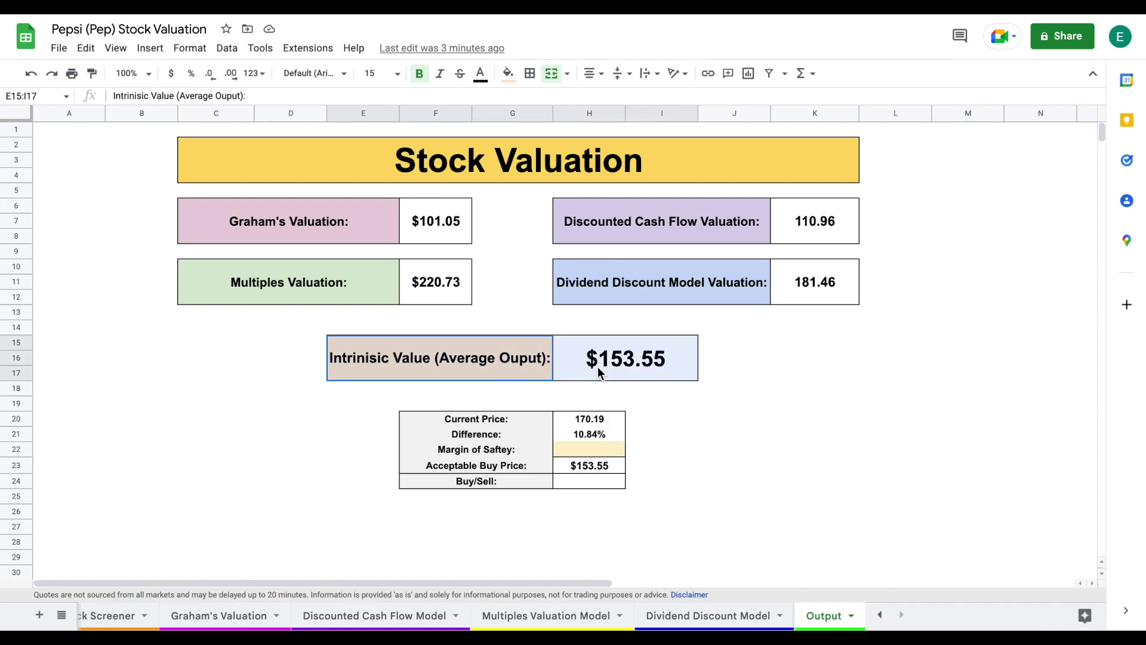
{"action": "left_click", "coordinate": [627, 376]}
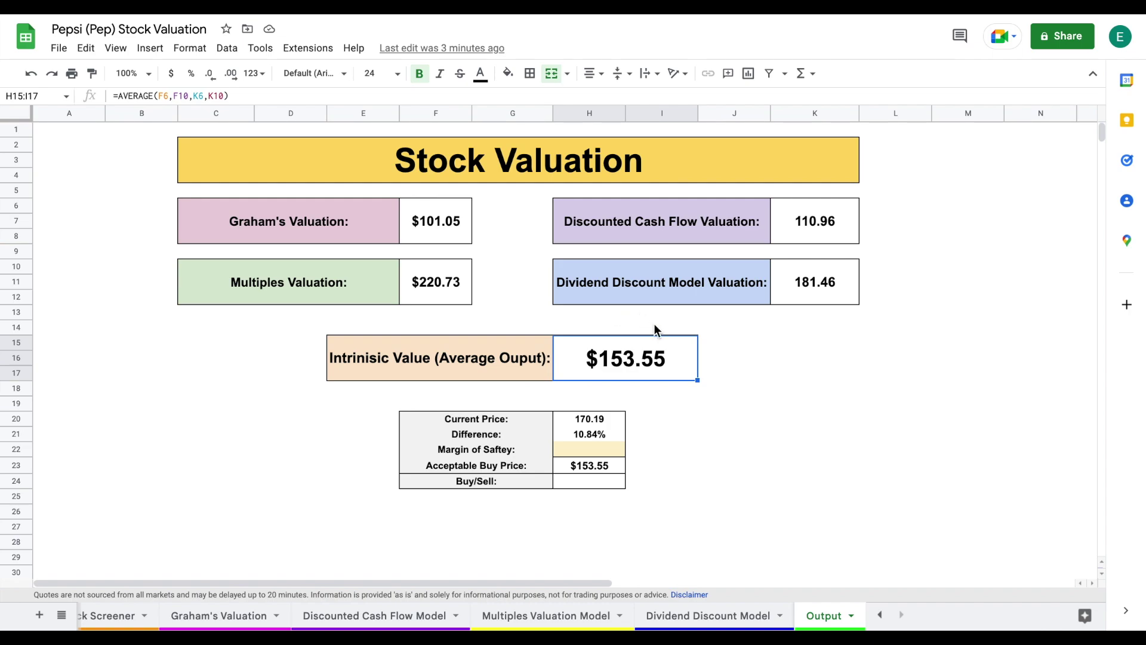
{"action": "left_click_drag", "start_coordinate": [504, 426], "coordinate": [585, 424]}
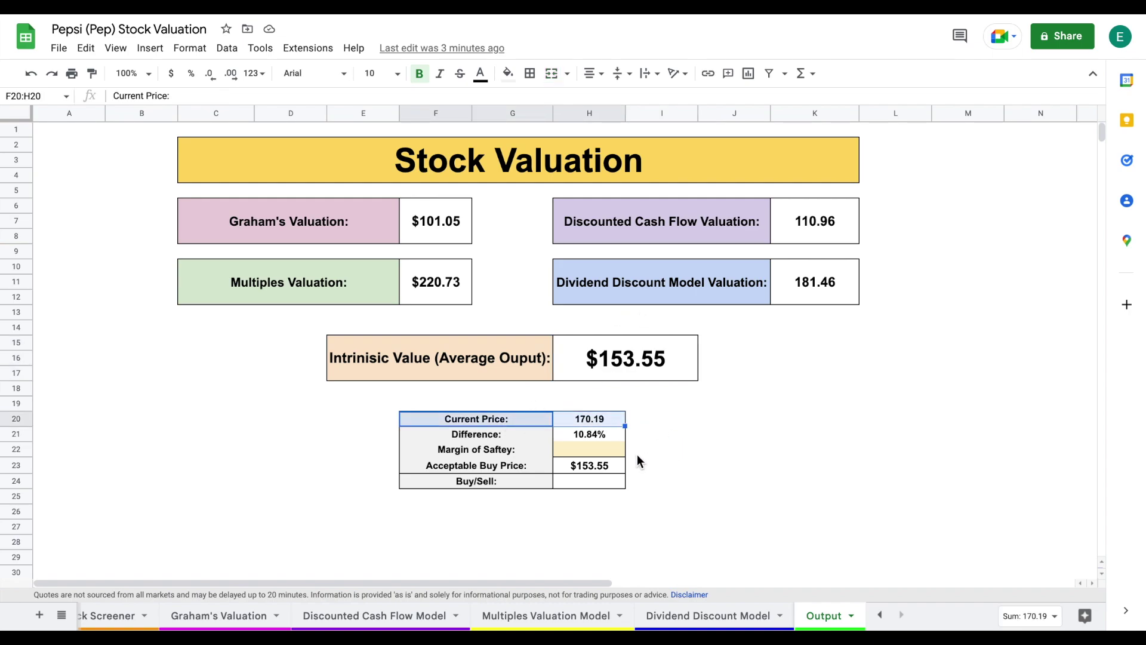
Set the margin of safety on the Output sheet to 10%.
{"action": "left_click", "coordinate": [605, 451]}
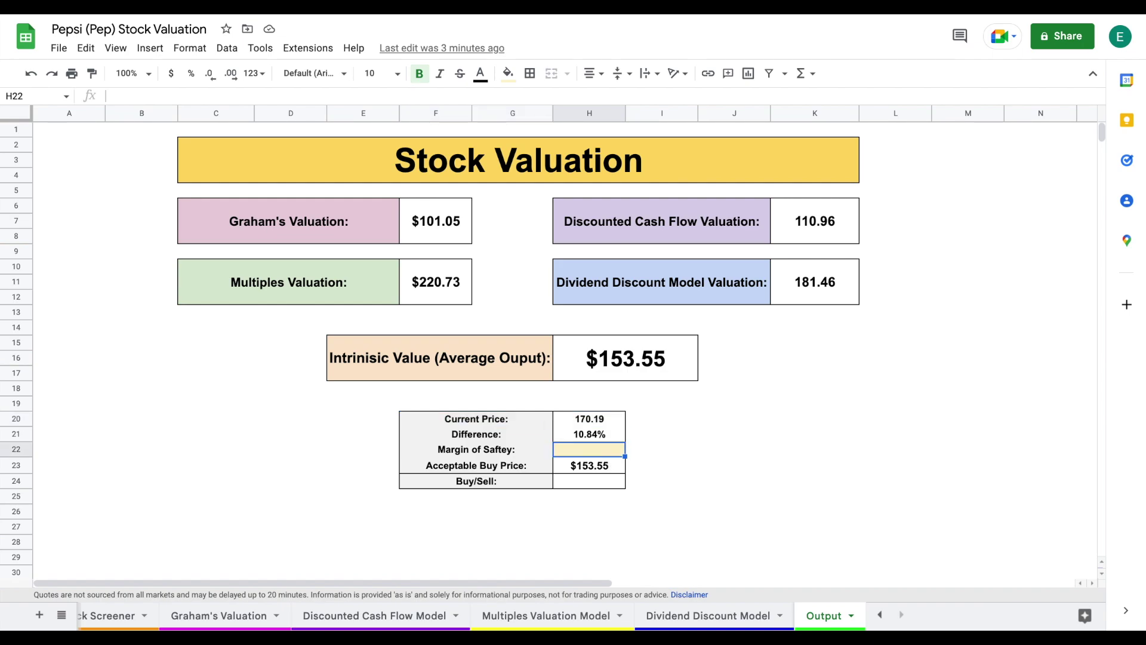
{"action": "type", "text": "10%"}
{"action": "key", "text": "Return"}
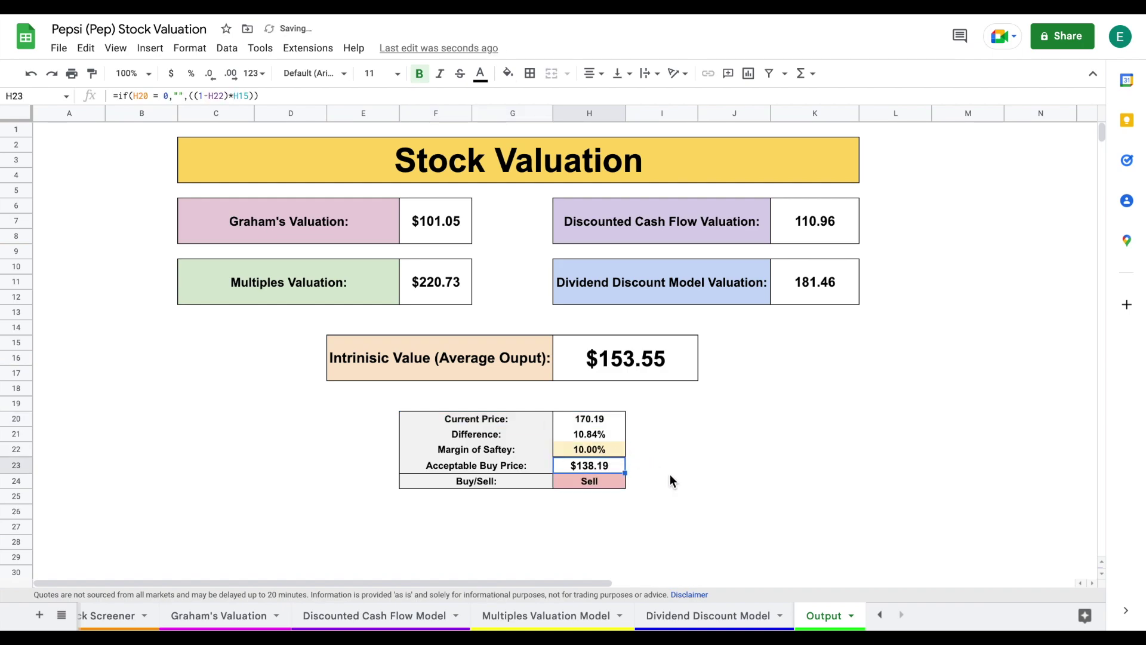
Examine the acceptable buy price, its formula and the Buy/Sell rating.
{"action": "left_click_drag", "start_coordinate": [509, 471], "coordinate": [567, 475]}
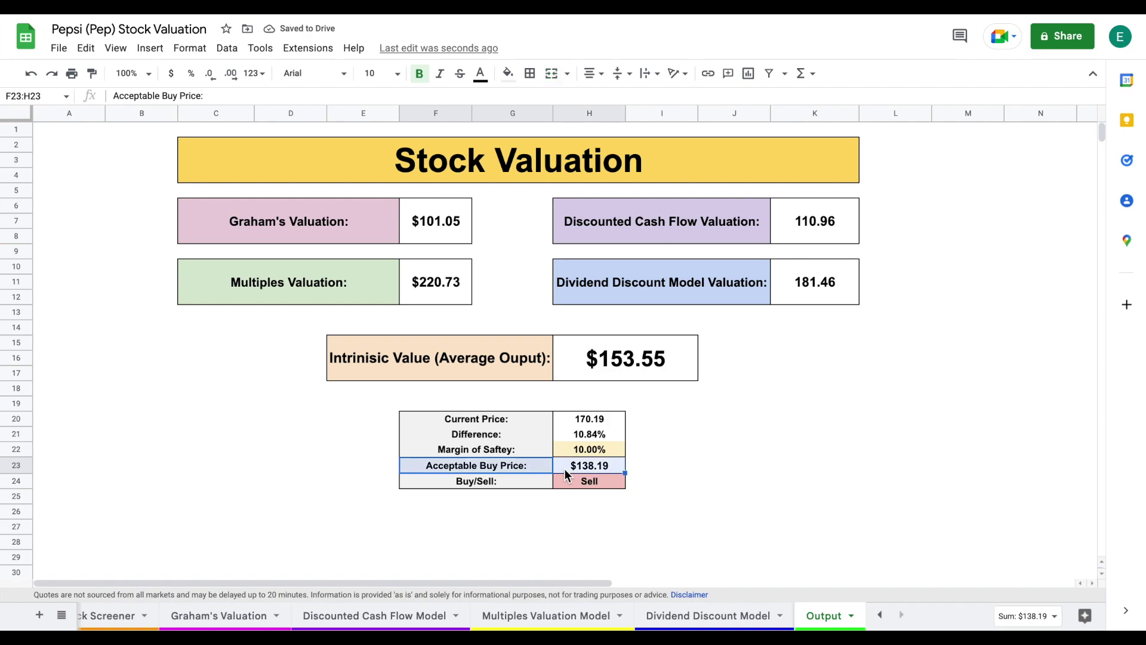
{"action": "left_click", "coordinate": [588, 471]}
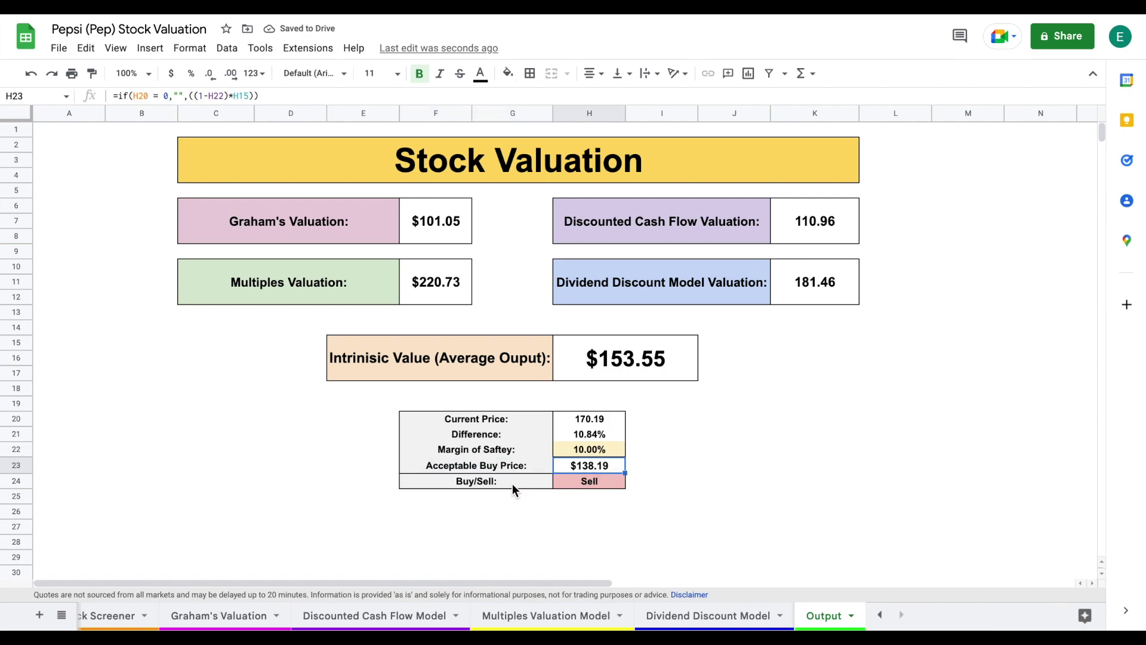
{"action": "left_click_drag", "start_coordinate": [512, 484], "coordinate": [571, 483]}
{"action": "left_click", "coordinate": [777, 446]}
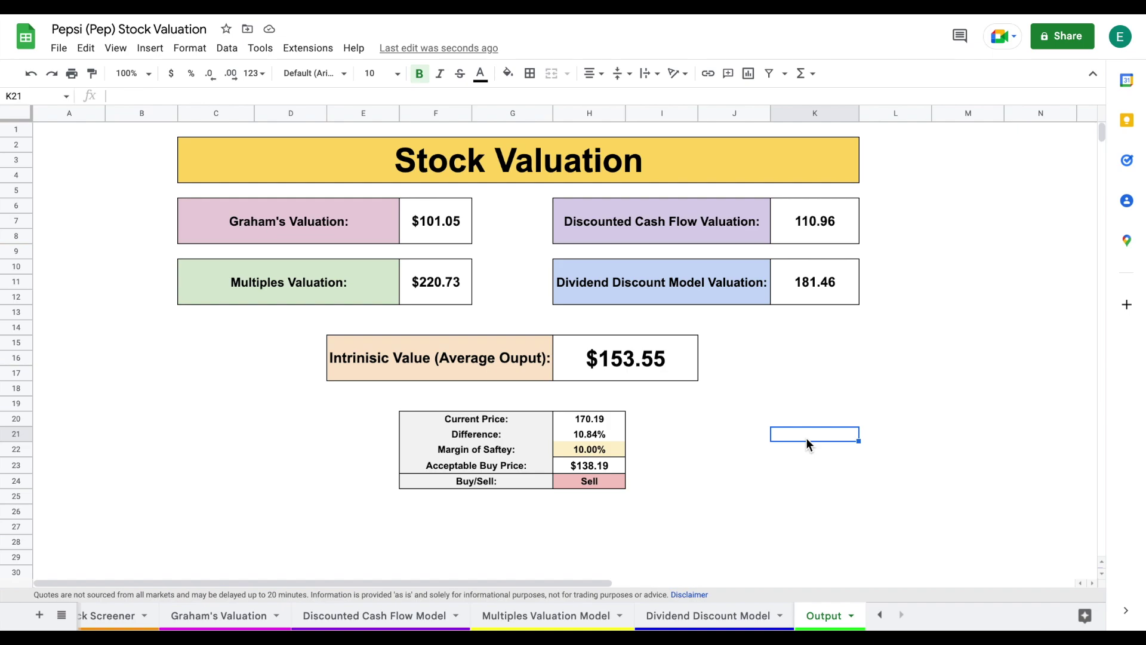
Show the whole Stock Screener sheet at 75% zoom, from the Business Metrics to the Dividend Data.
{"action": "left_click", "coordinate": [102, 615]}
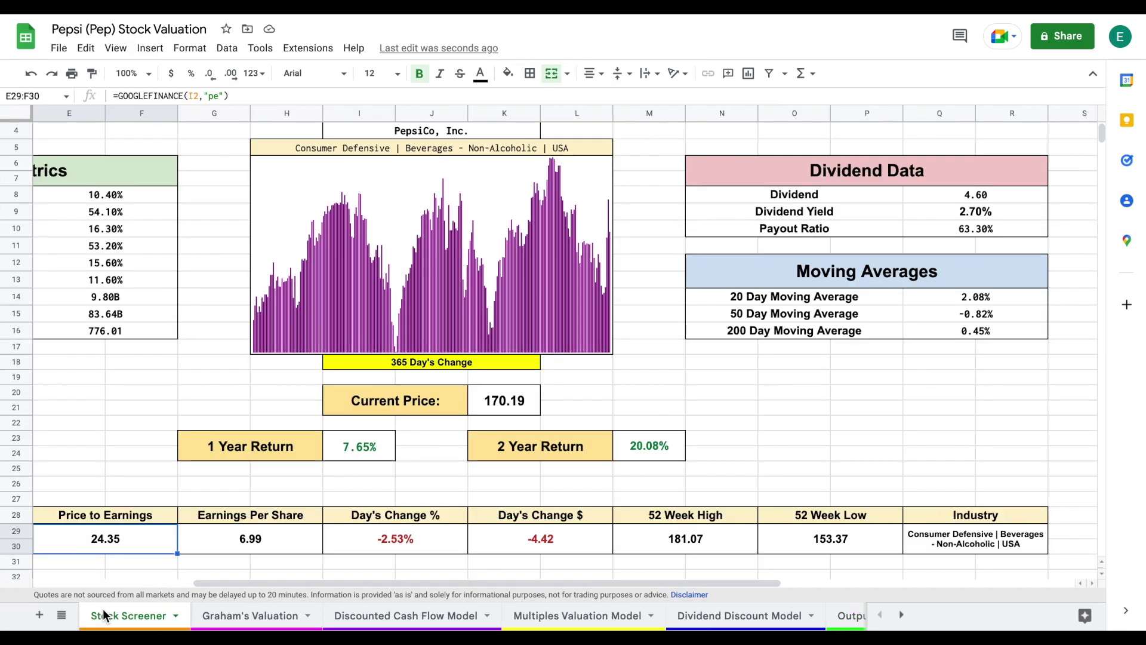
{"action": "left_click", "coordinate": [149, 74]}
{"action": "left_click", "coordinate": [140, 124]}
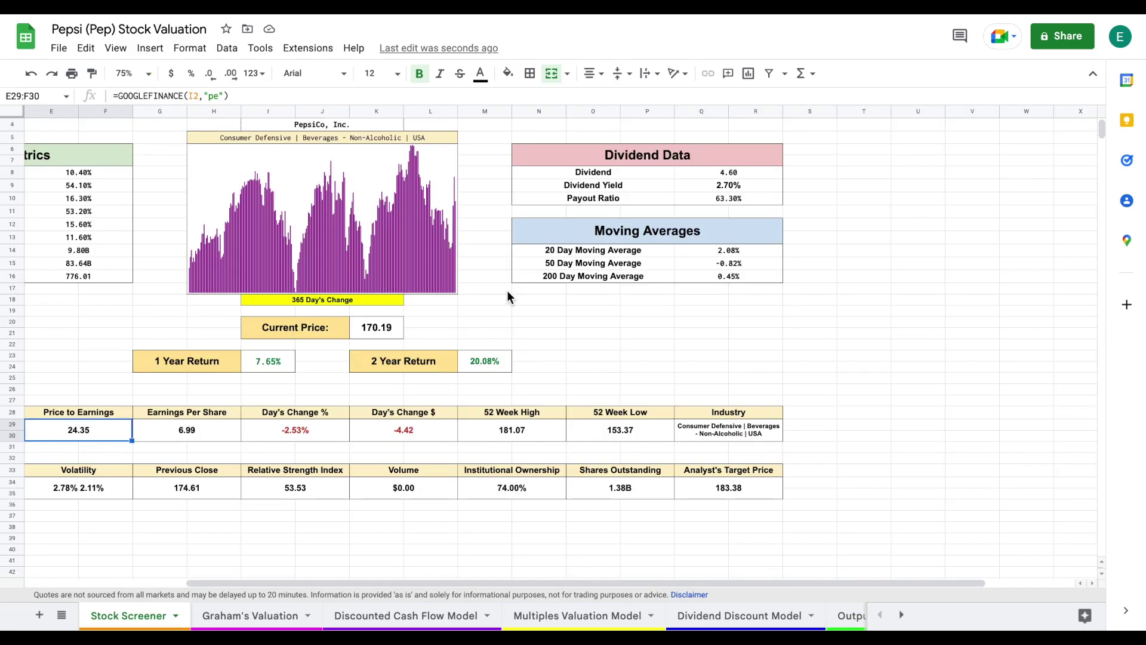
{"action": "scroll", "coordinate": [507, 296], "scroll_direction": "left", "scroll_amount": 2}
{"action": "scroll", "coordinate": [507, 297], "scroll_direction": "up", "scroll_amount": 3}
{"action": "scroll", "coordinate": [508, 297], "scroll_direction": "left", "scroll_amount": 2}
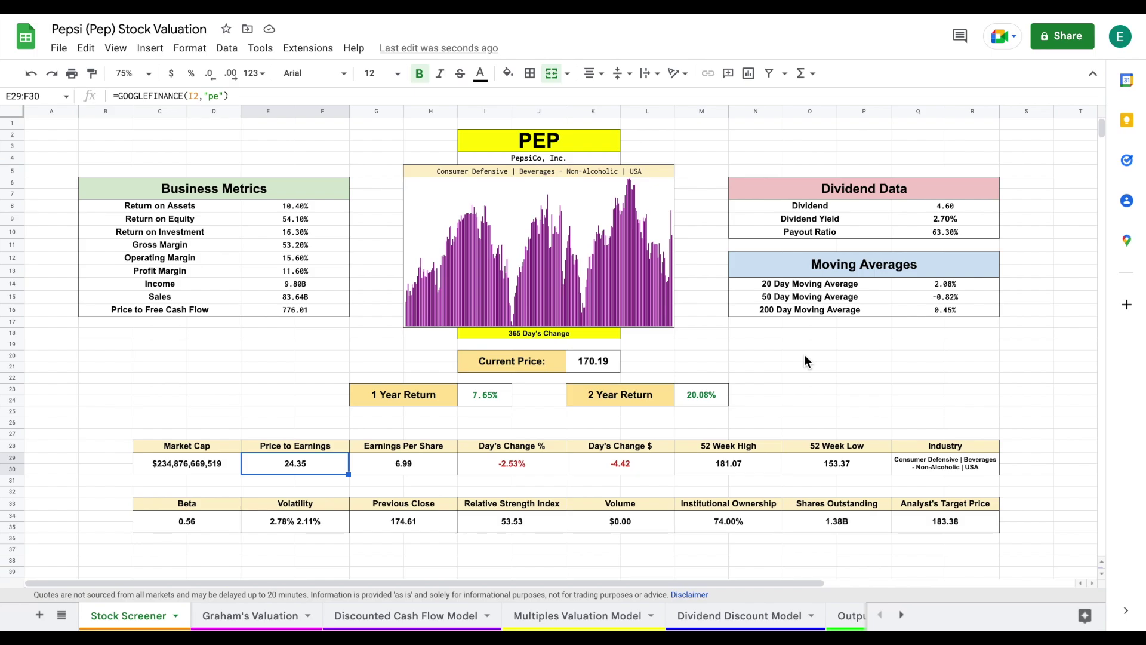
Examine PEP's dividend and dividend yield in the Dividend Data table of the Stock Screener.
{"action": "left_click", "coordinate": [886, 219]}
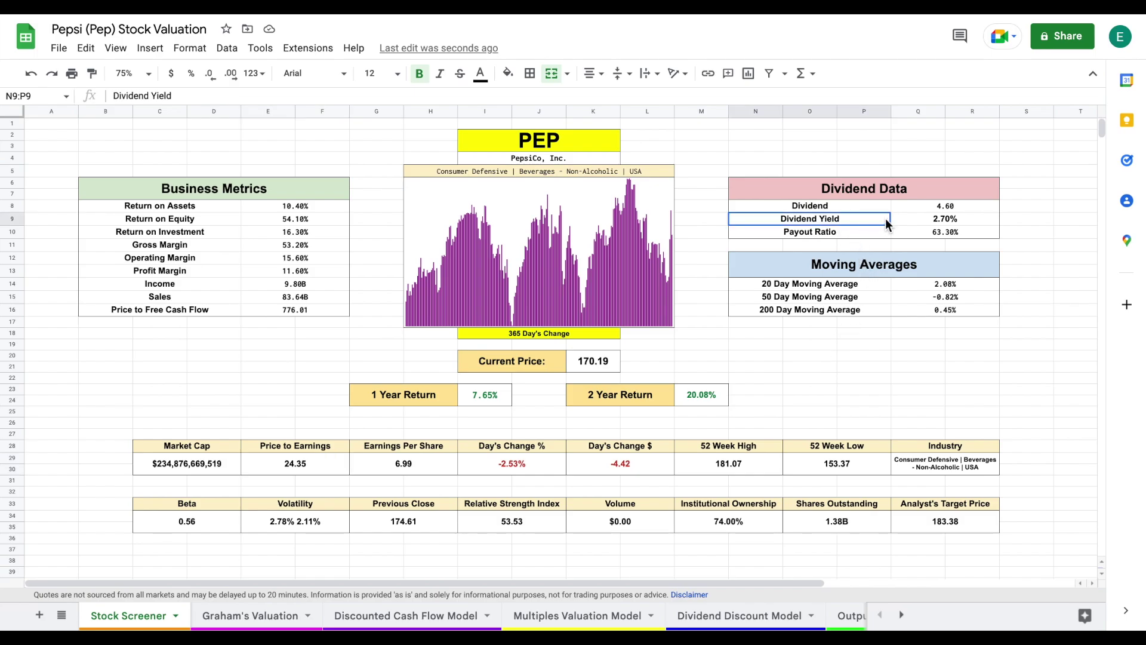
{"action": "left_click_drag", "start_coordinate": [887, 221], "coordinate": [941, 212]}
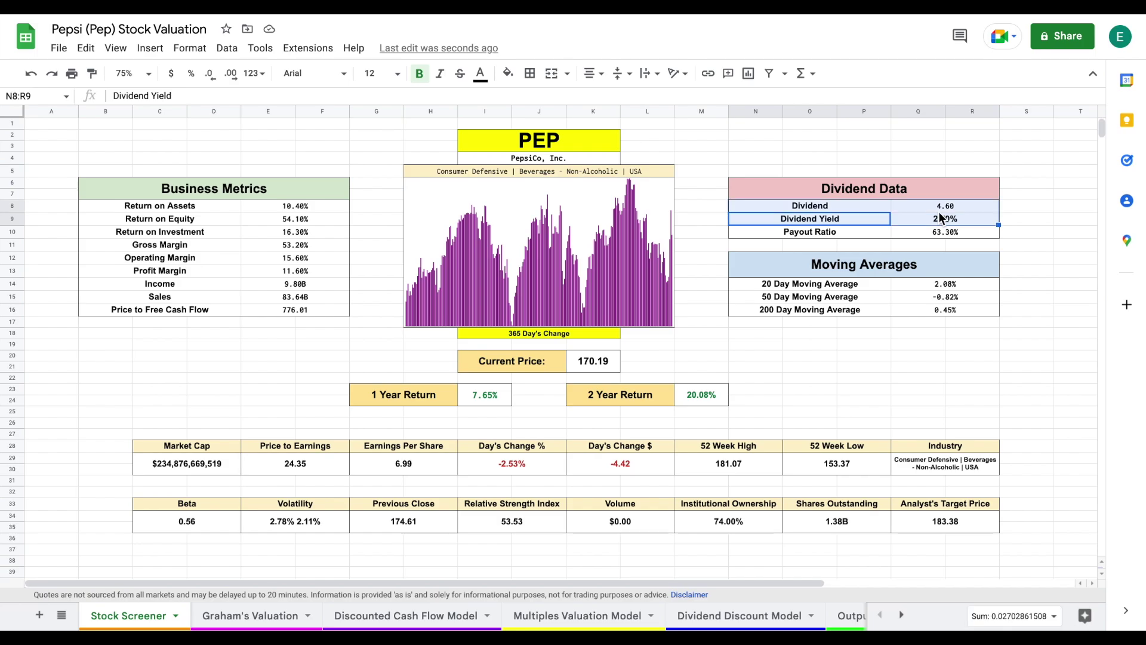
{"action": "left_click", "coordinate": [846, 617]}
{"action": "left_click", "coordinate": [868, 370]}
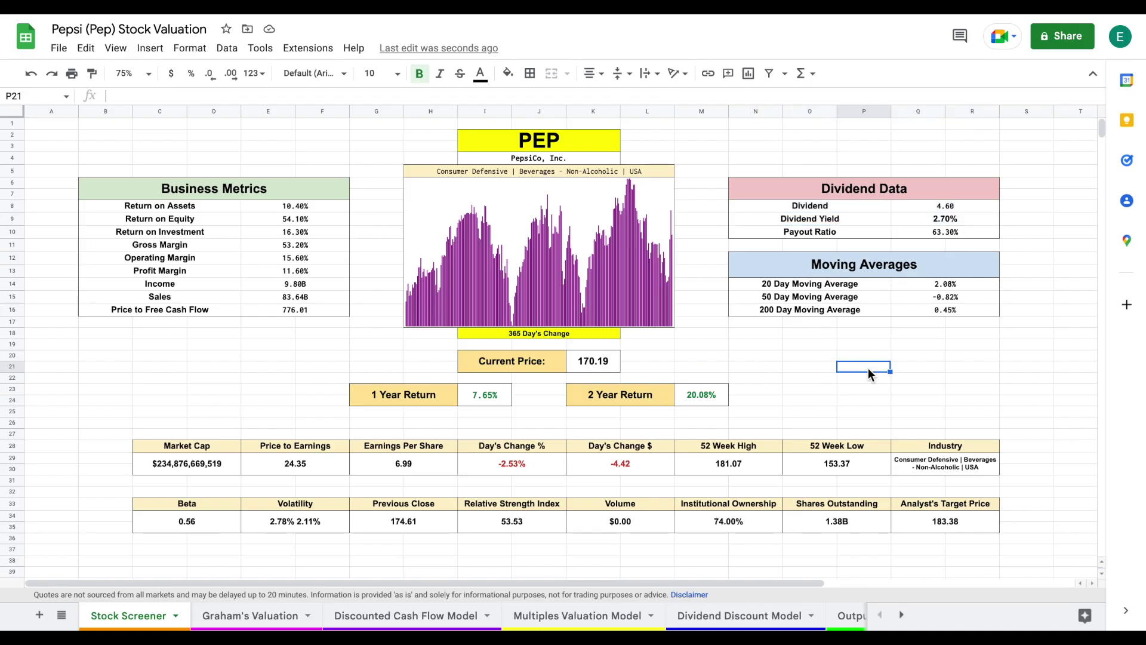